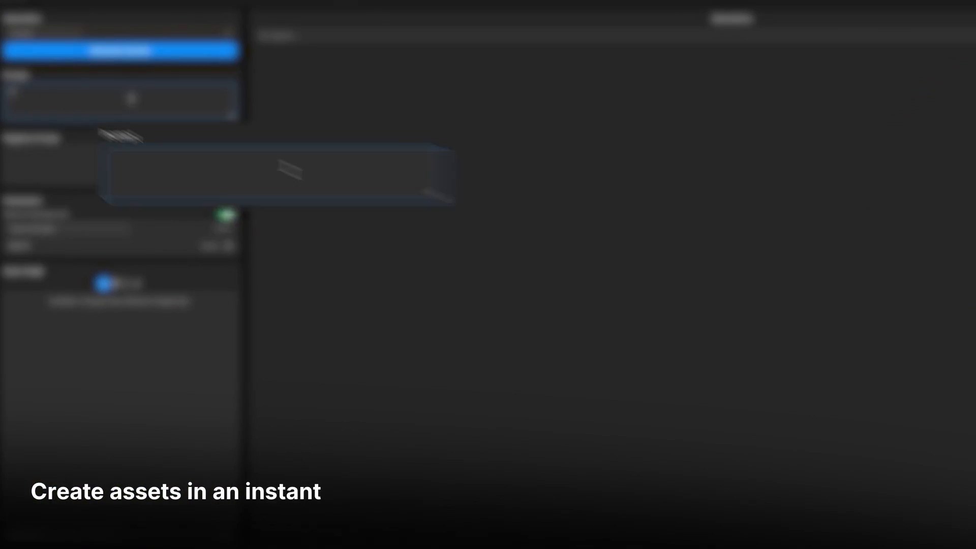
Enter "a cowboy hat" as the prompt for one sprite generation and "pistol" for another.
type("a cowboy hat")
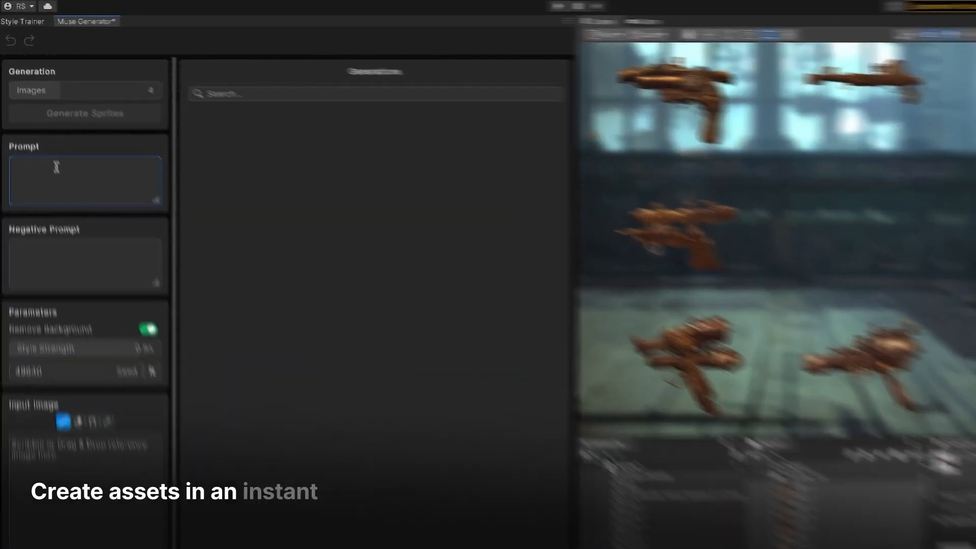
type("pistol")
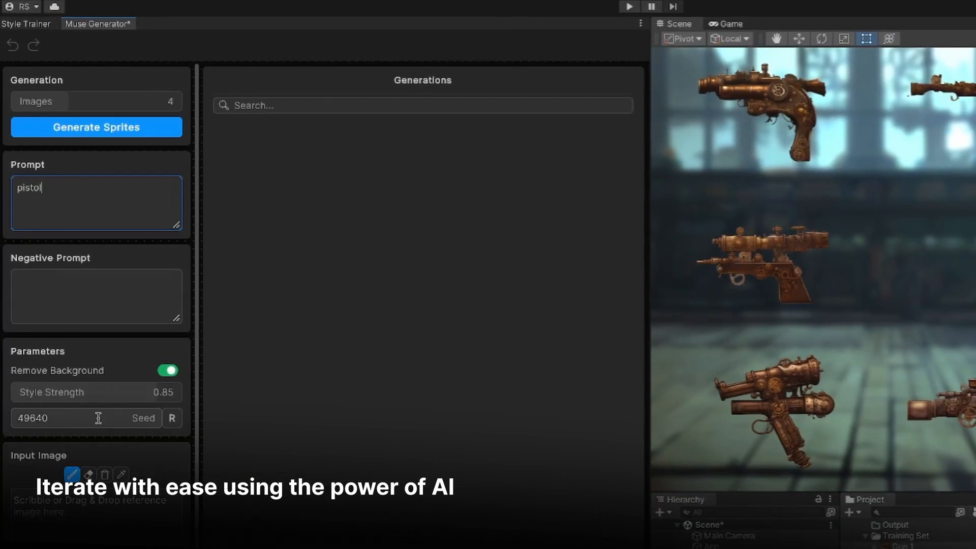
mouse_move(33, 328)
left_mouse_down()
mouse_move(154, 377)
mouse_move(101, 430)
left_mouse_up()
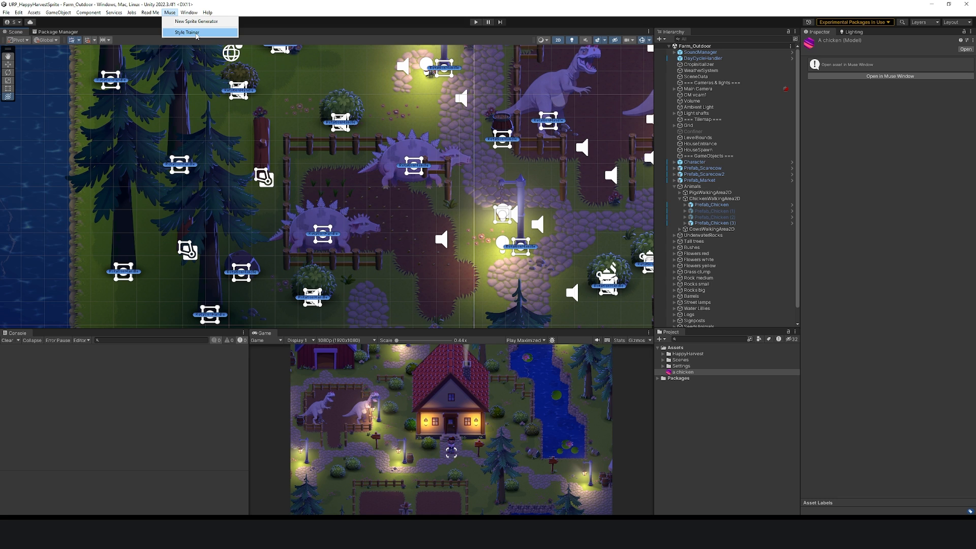
Open the Style Trainer and review New Style's training set images and sample output.
left_click(196, 33)
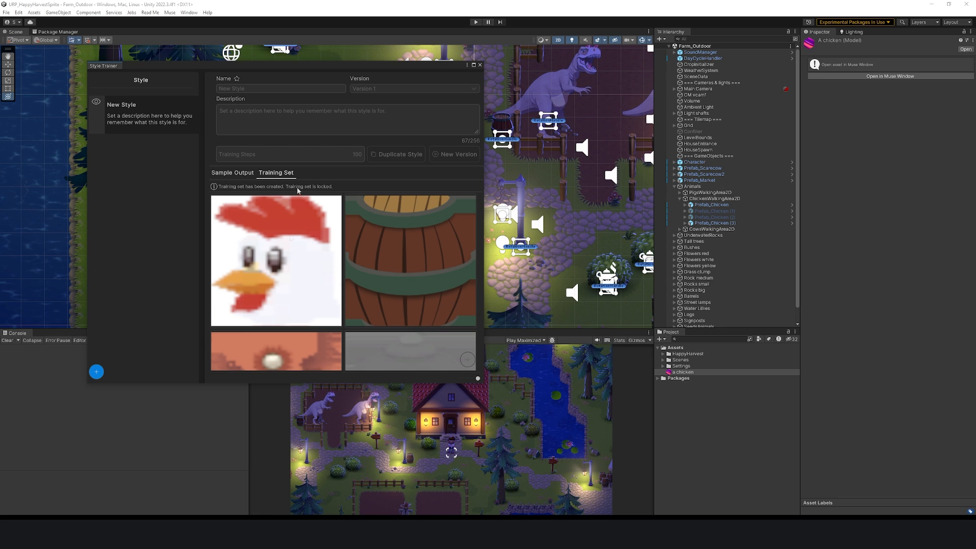
scroll(386, 273, "down", 4)
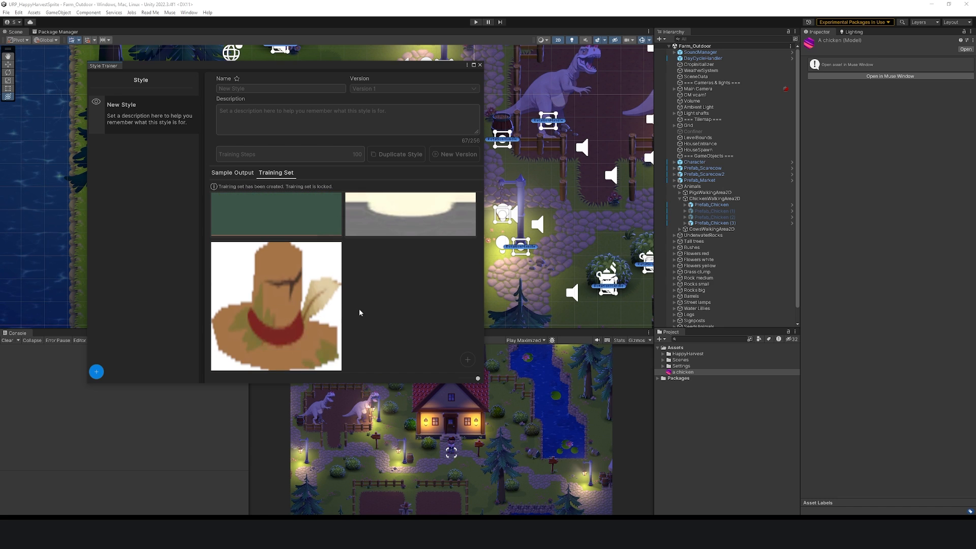
scroll(359, 309, "up", 2)
scroll(367, 307, "up", 2)
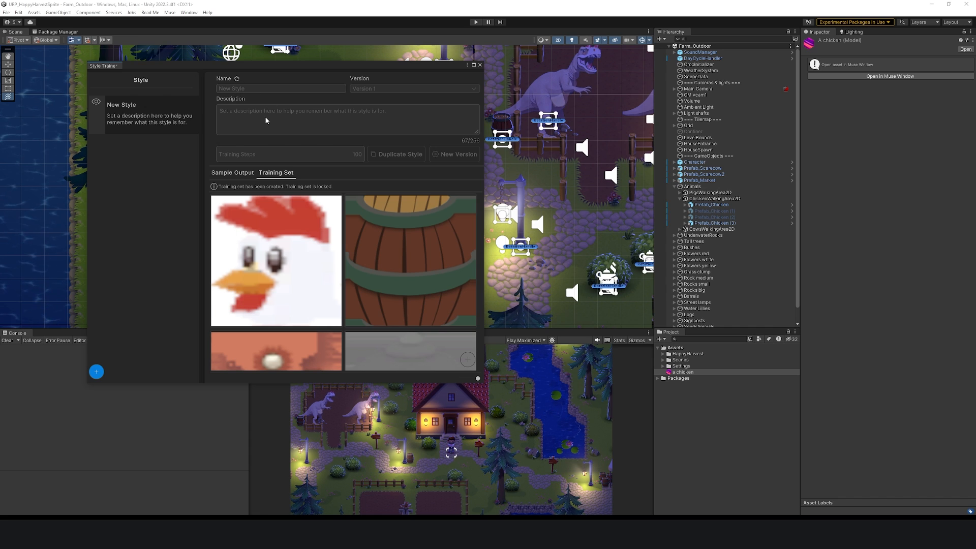
left_click(234, 172)
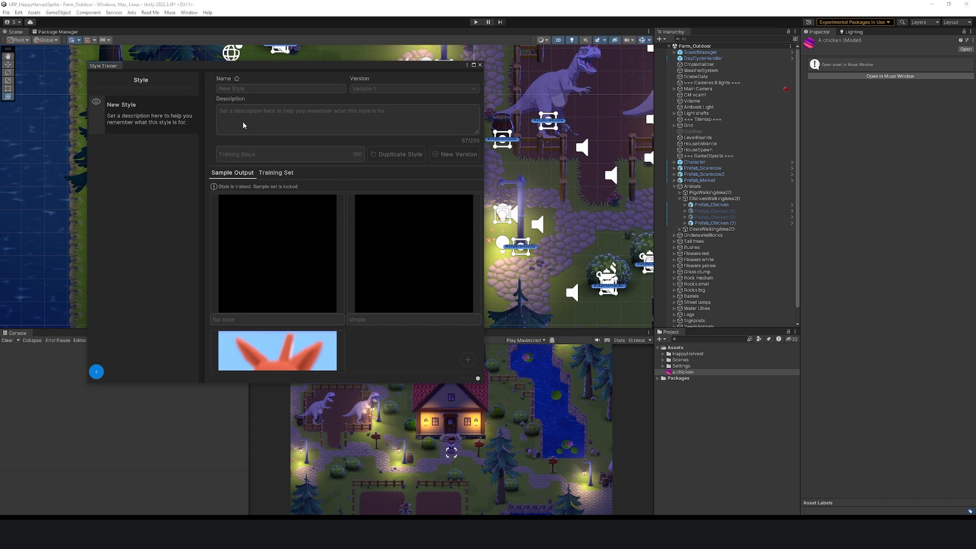
left_click(480, 66)
Create a new sprite generator and generate four sprites in the Animals style from the prompt "a chicken".
left_click(170, 12)
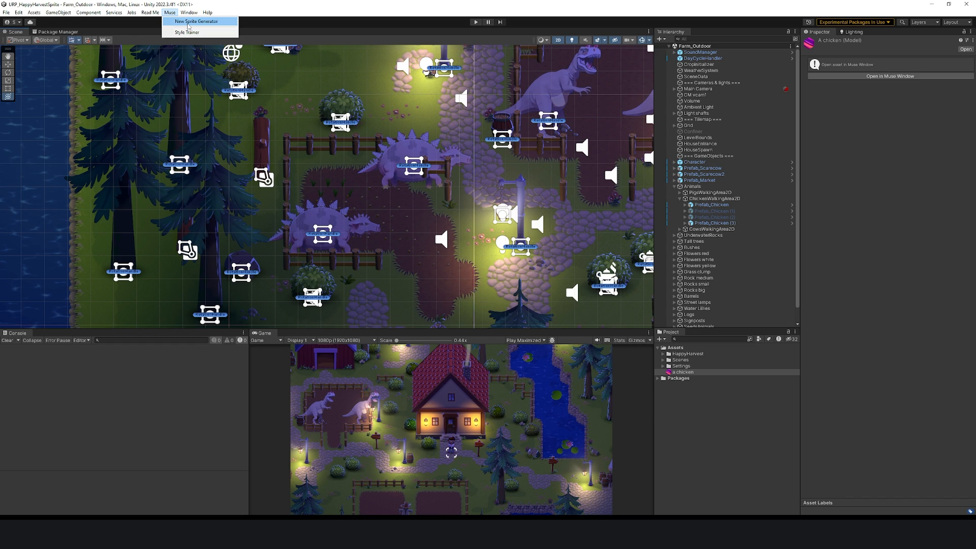
left_click(196, 21)
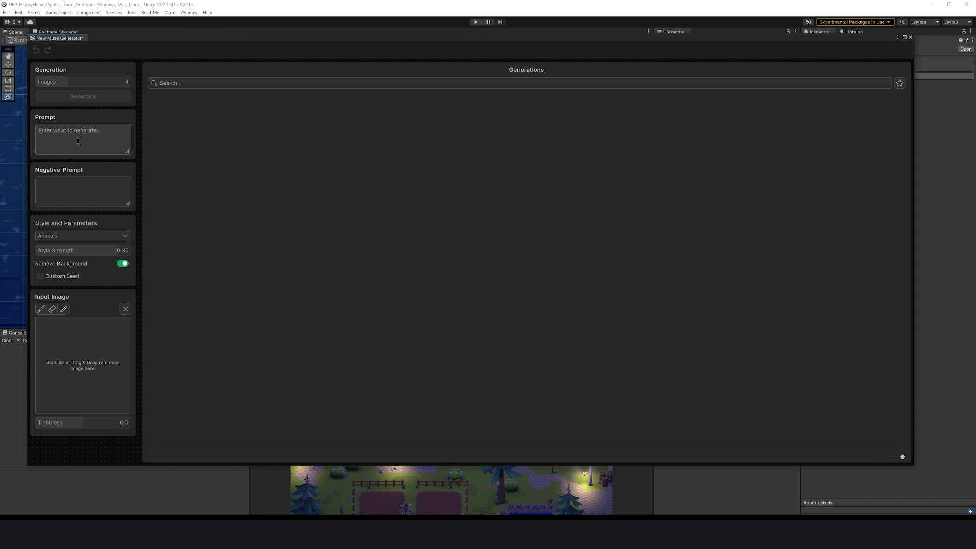
left_click(81, 236)
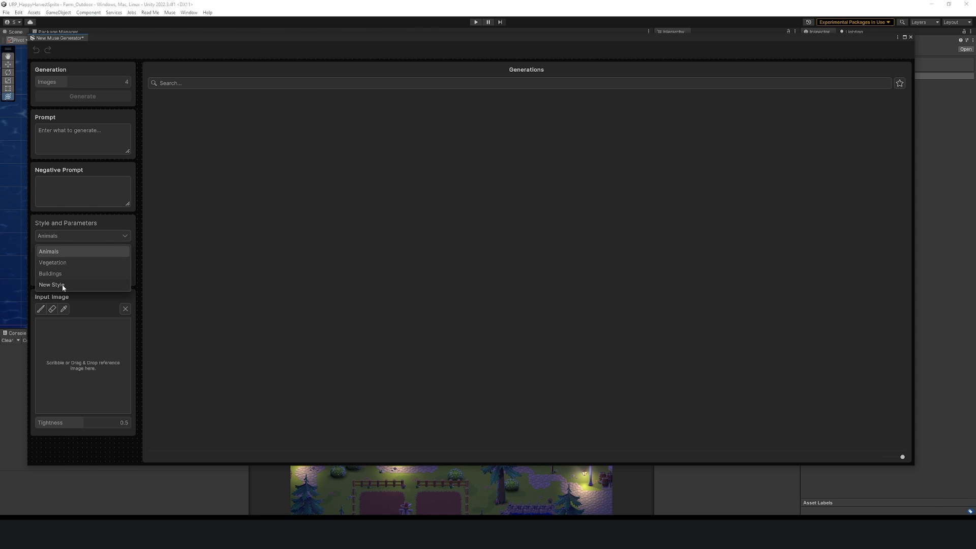
left_click(86, 303)
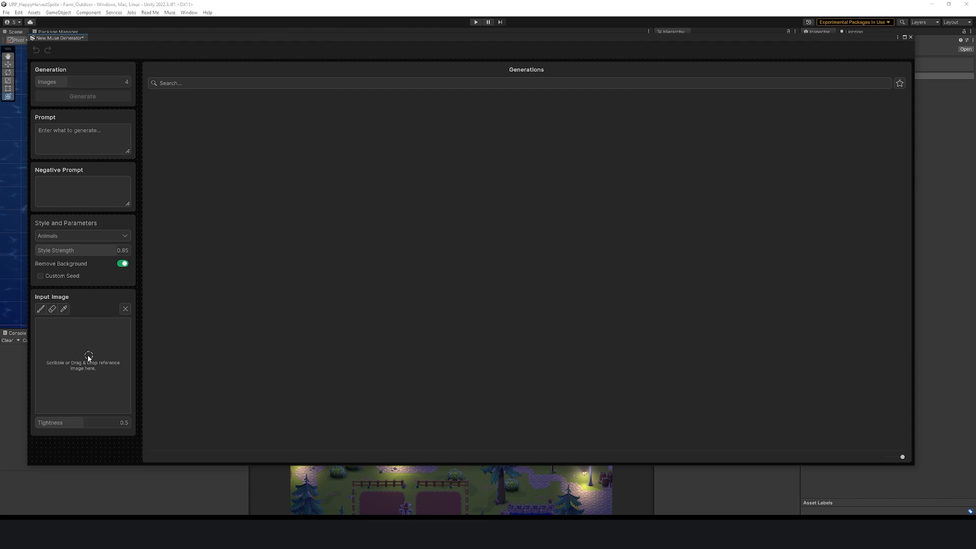
left_click(61, 143)
type("a chicken")
key("Return")
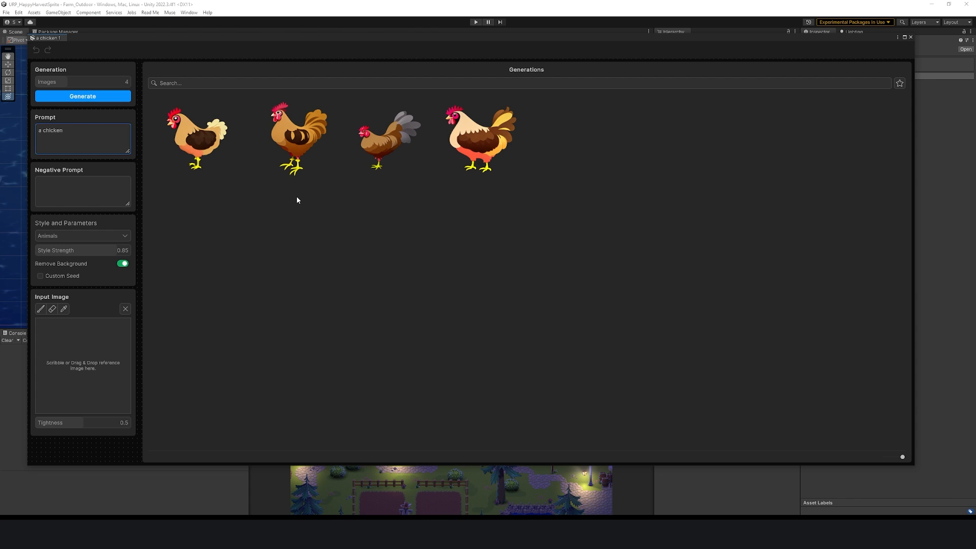
Generate more sprites by extending the chicken prompt with "t-rex", and another set from "a giant t-rex chicken".
left_click(42, 130)
type("t-rex")
key("Return")
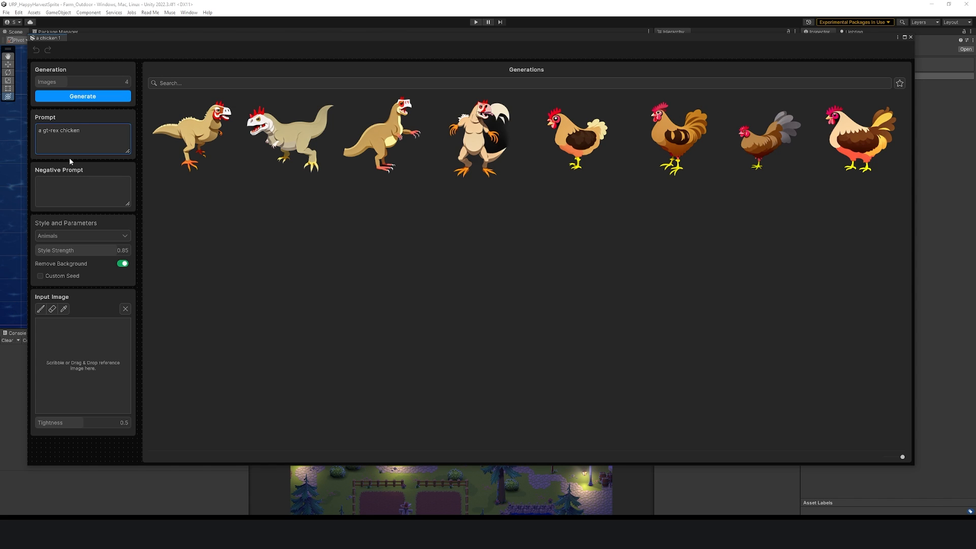
key("Return")
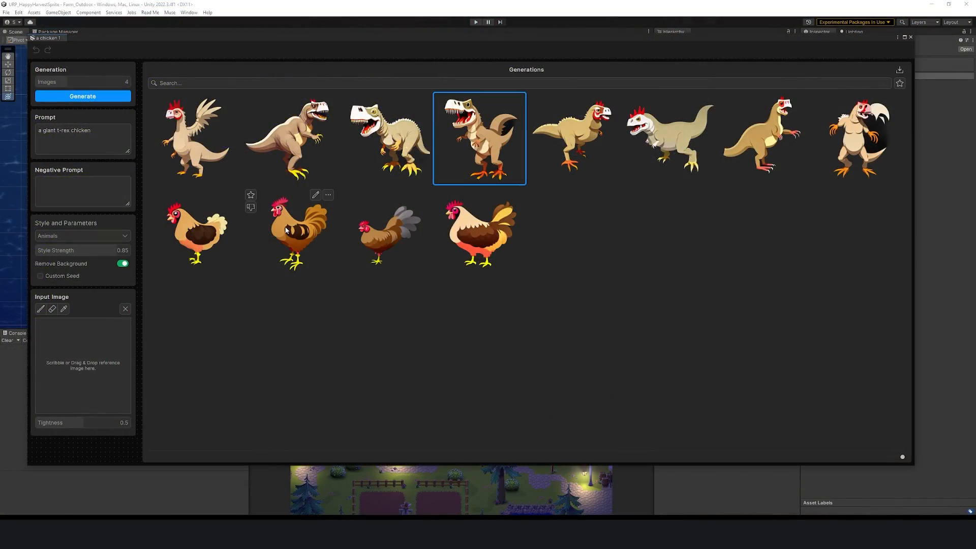
Open the selected open-mouthed t-rex sprite for refinement and brush a mask over its extra upper tail with radius 20.
left_click_drag(288, 232, 316, 241)
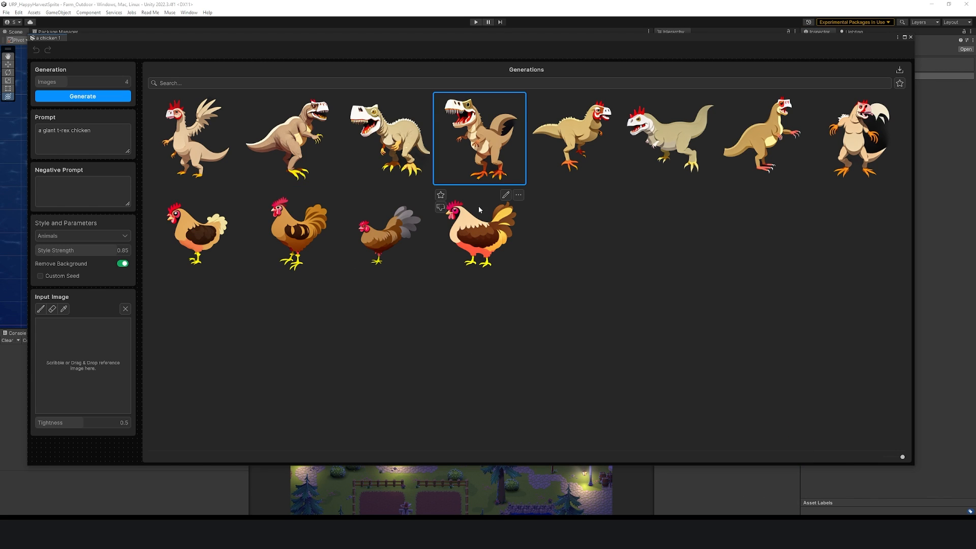
mouse_move(483, 144)
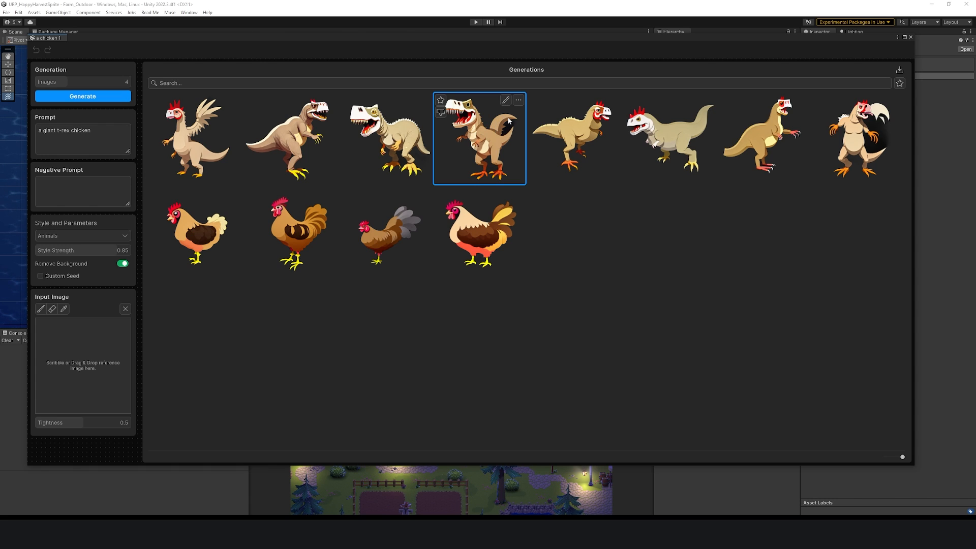
left_click(506, 101)
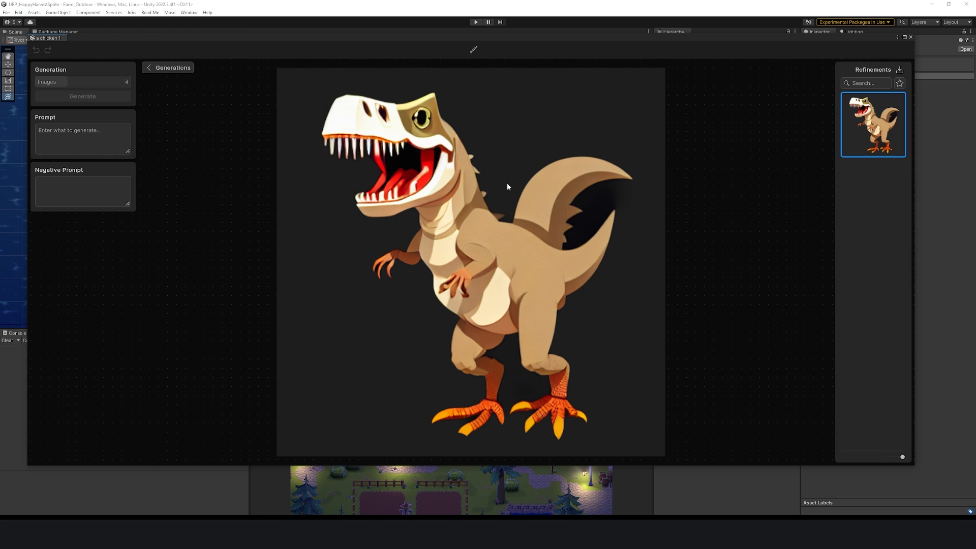
left_click(473, 50)
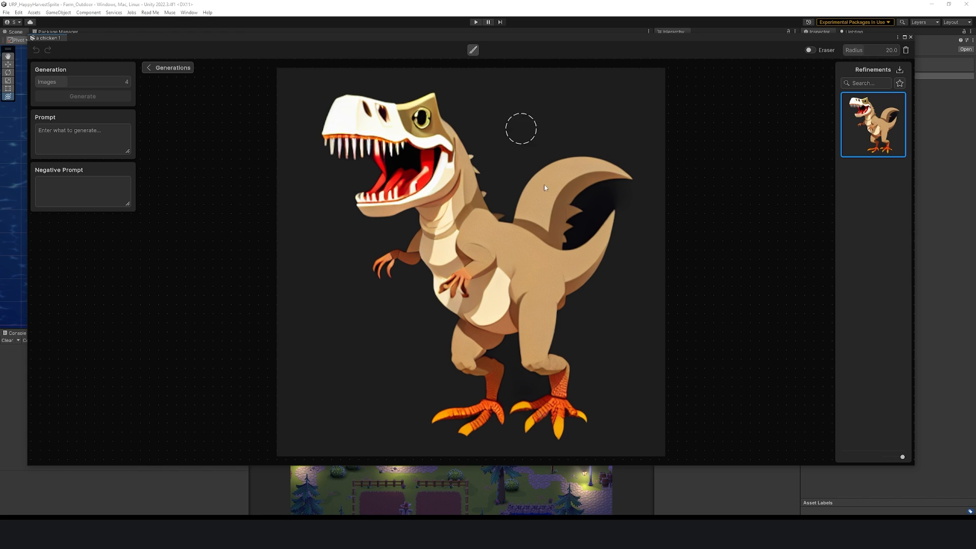
mouse_move(517, 212)
left_mouse_down()
mouse_move(544, 232)
mouse_move(567, 210)
left_mouse_up()
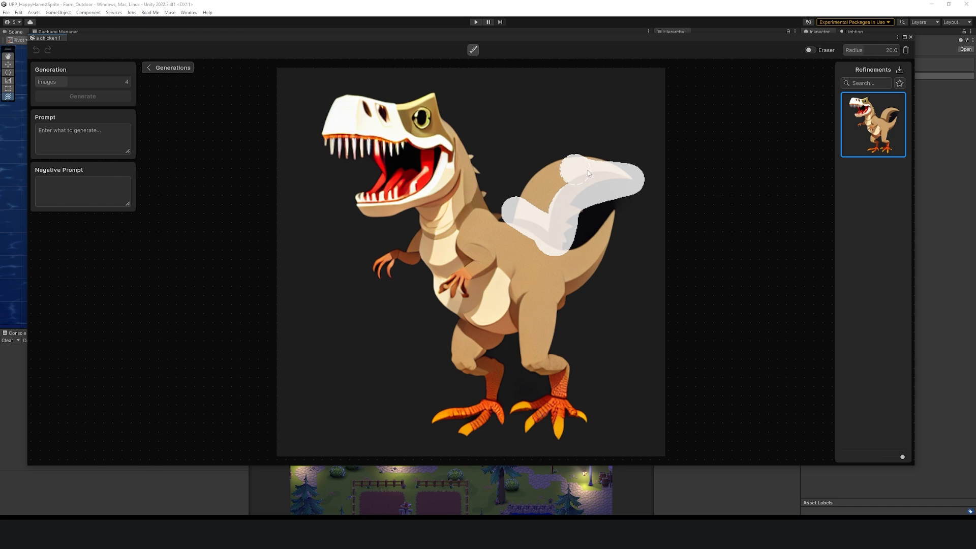
left_click_drag(528, 191, 560, 185)
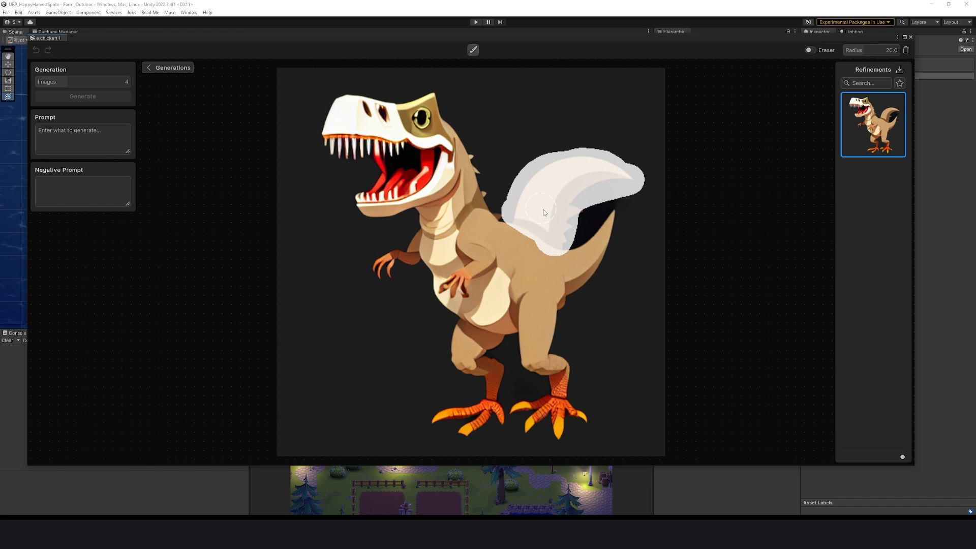
Generate four refinements of the masked tail with the prompt "remove" and branch the first result.
left_click(81, 134)
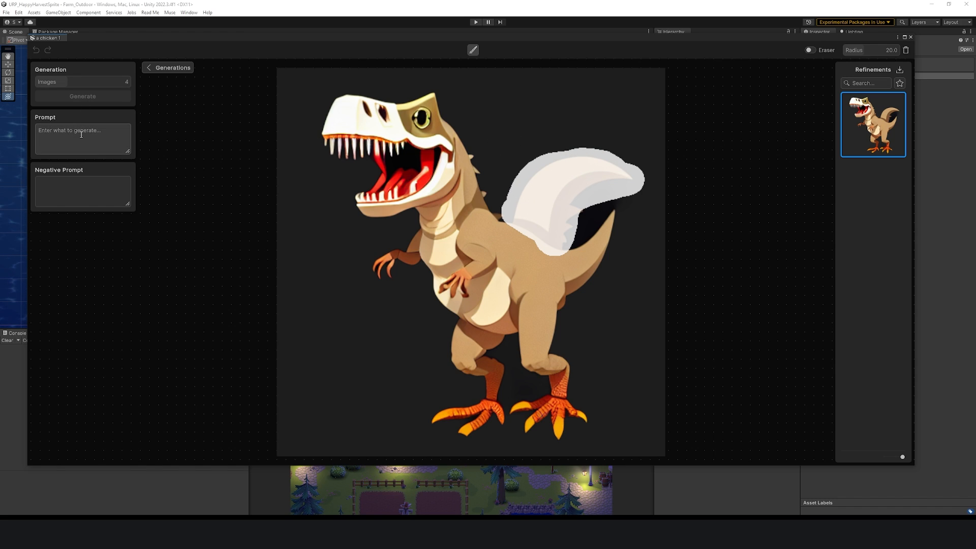
type("remove")
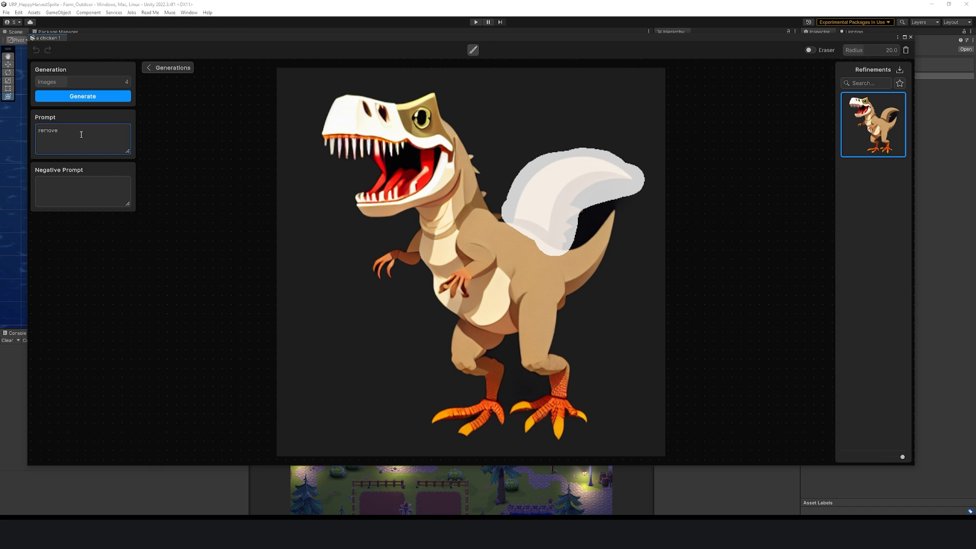
left_click(83, 97)
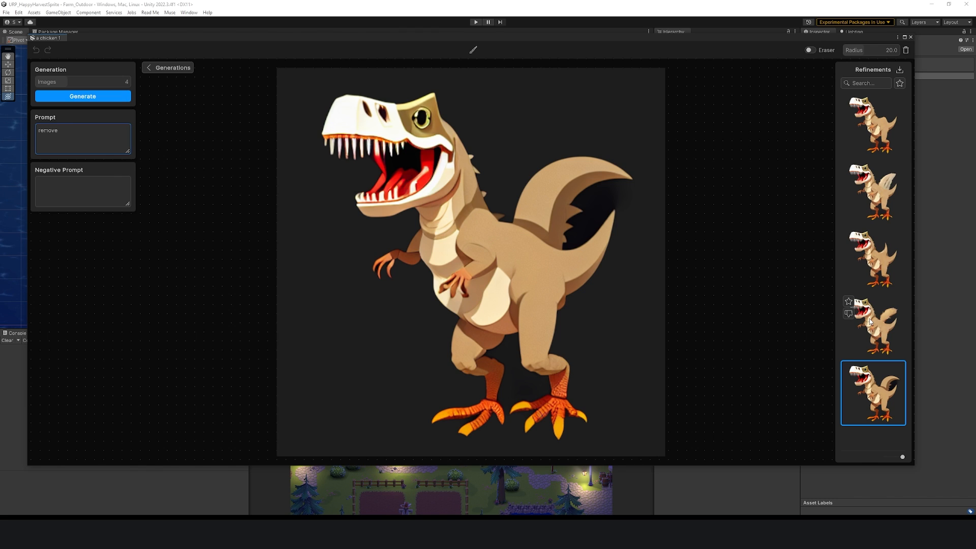
left_click(877, 128)
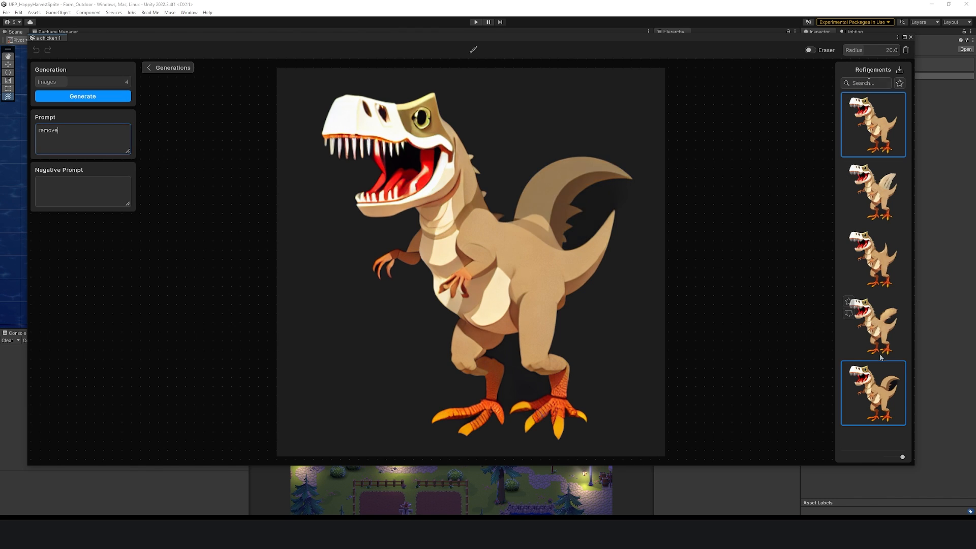
right_click(873, 131)
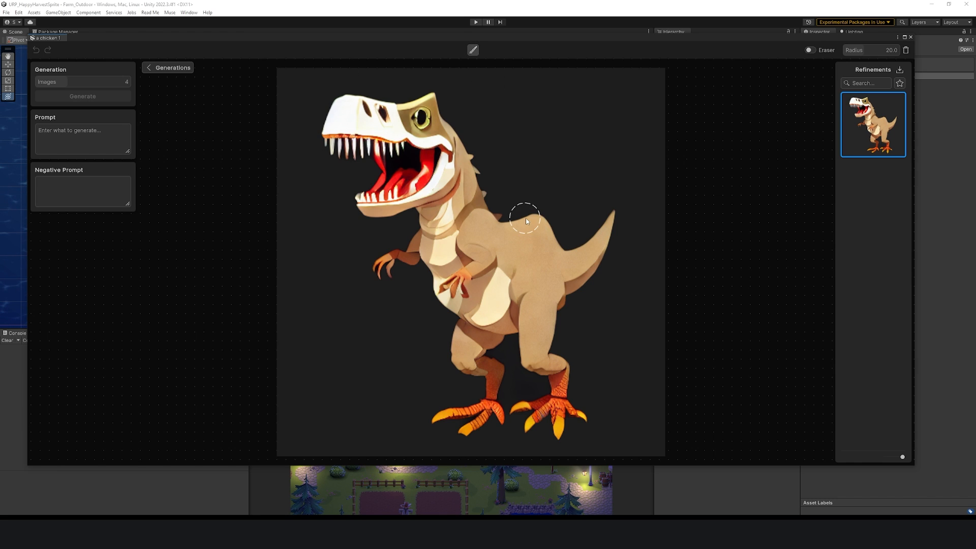
Mask the leftover bump on the t-rex's back and generate four refinements with the prompt "remove".
left_click_drag(525, 216, 553, 233)
left_click(117, 143)
type("remove")
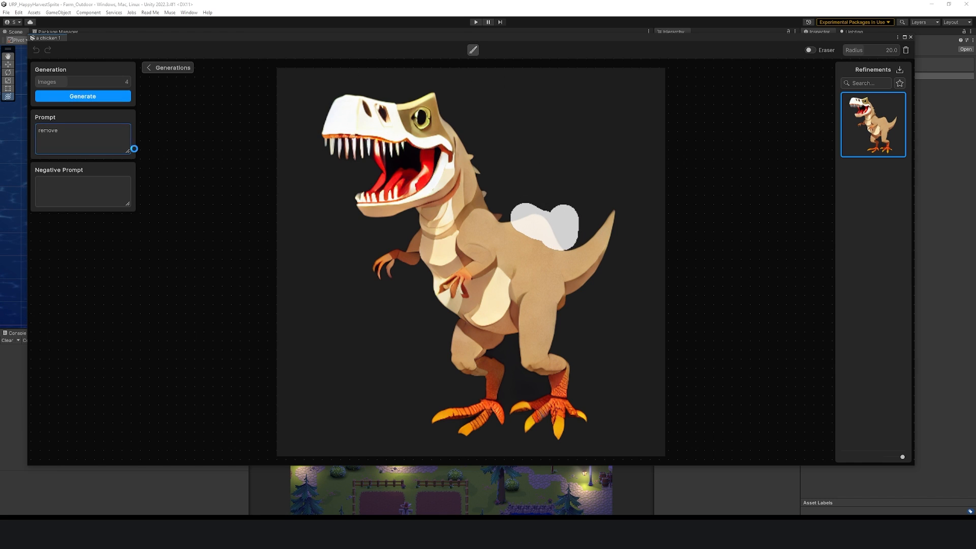
left_click(82, 96)
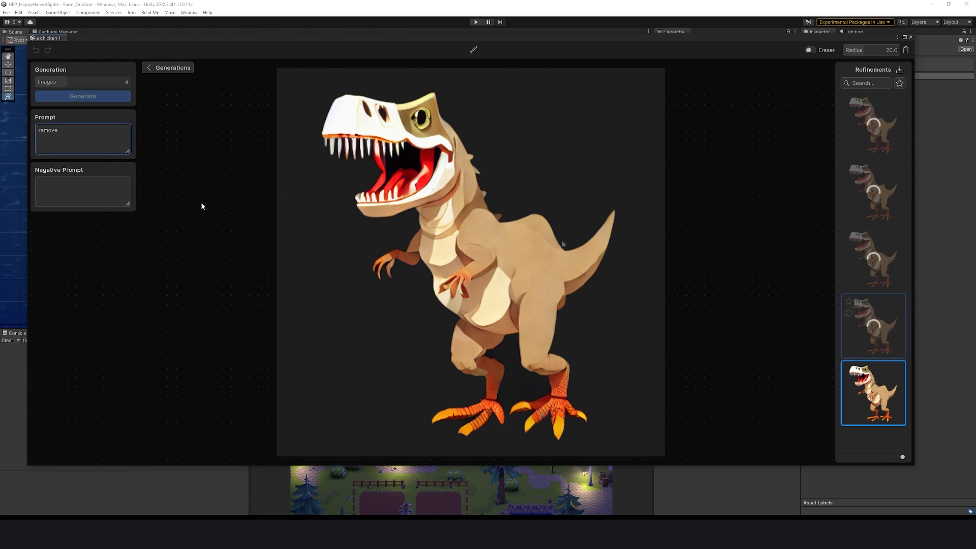
Compare the new t-rex refinements and branch the first one with the smooth back.
left_click(879, 270)
left_click(881, 197)
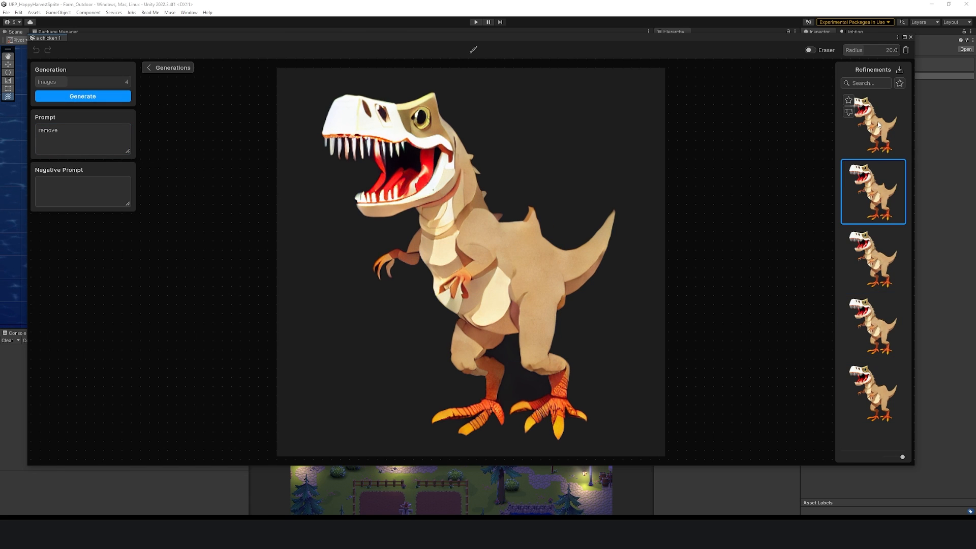
left_click(883, 129)
left_click(887, 187)
left_click(886, 254)
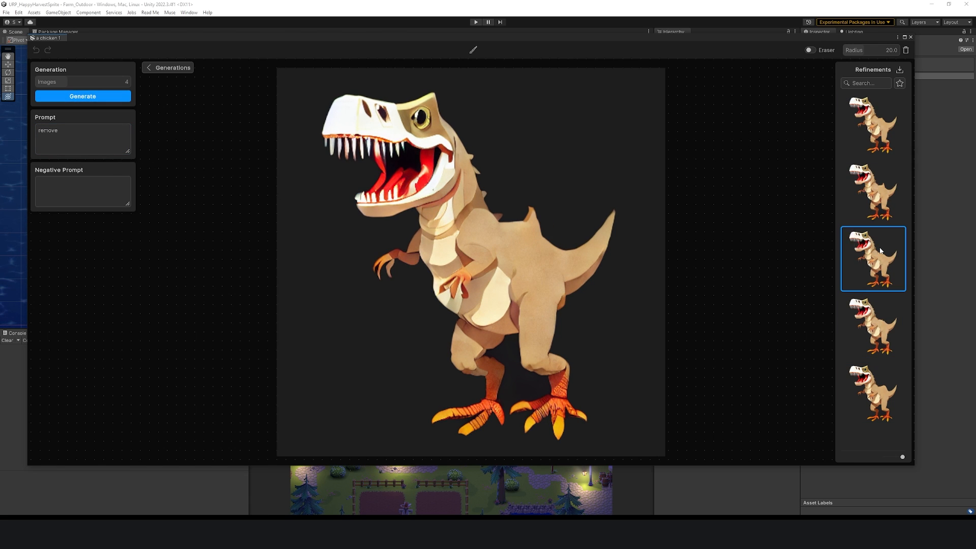
right_click(886, 135)
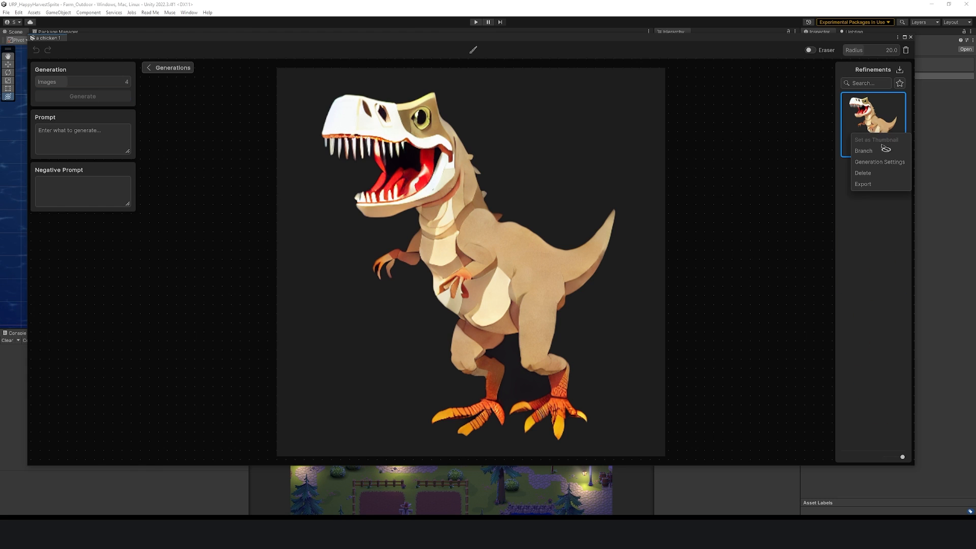
left_click(437, 105)
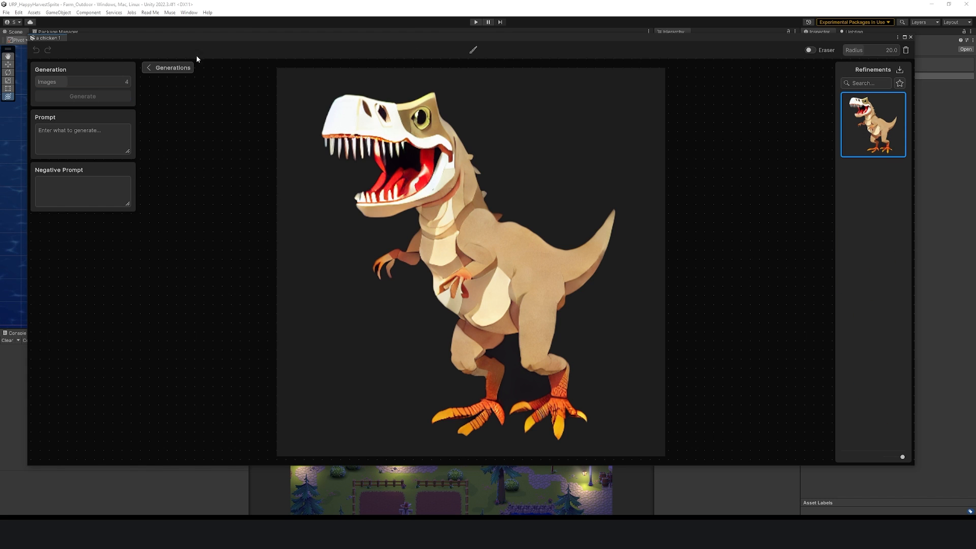
Return to the list of generations and export the cleaned-up t-rex sprite into the project's Assets folder.
left_click(152, 67)
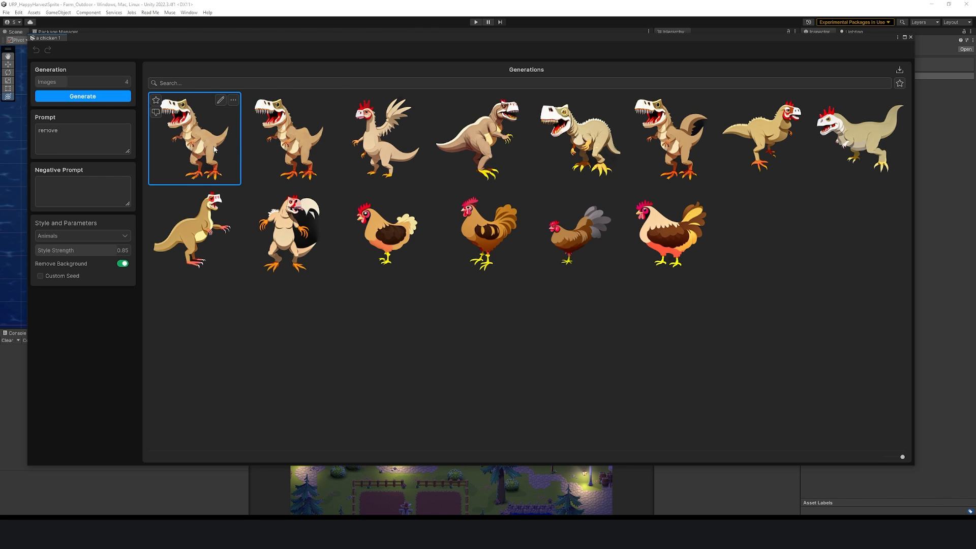
left_click_drag(200, 137, 722, 393)
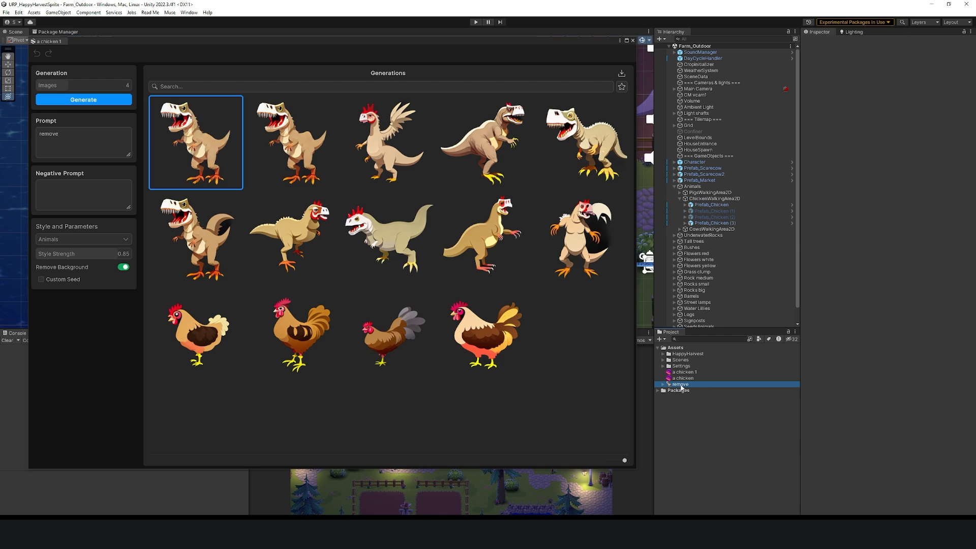
left_click_drag(900, 447, 899, 323)
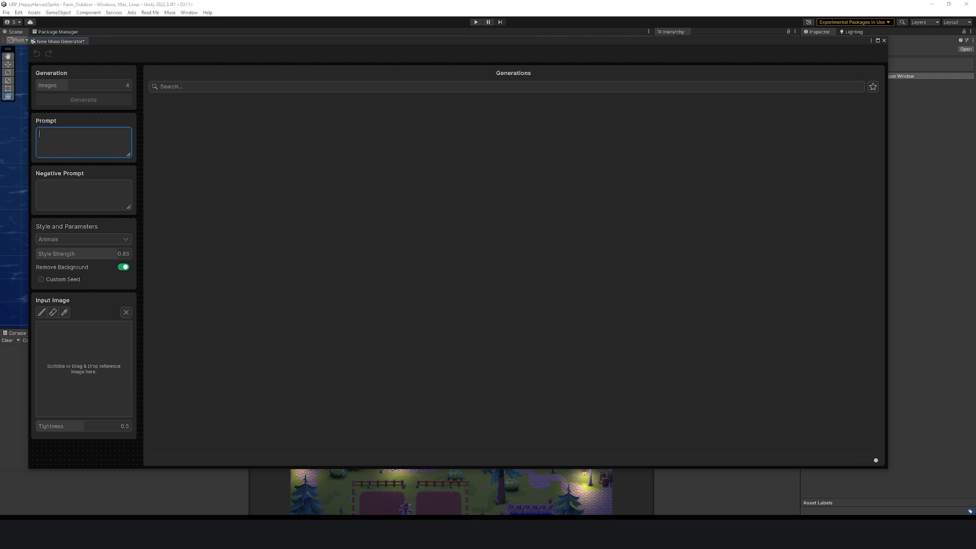
Generate four sprites in the Animals style from the prompt "a pig" in the new generator.
type("a pig")
key("Return")
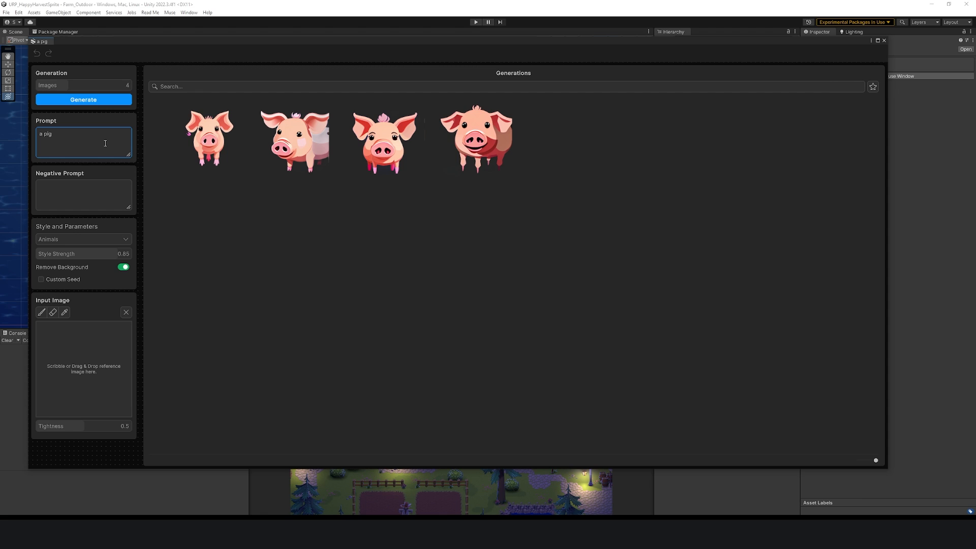
Generate two batches of four sprites from the prompt "a stegosaurus pig", using a white scribbled animal silhouette as the input image.
type("stegosaurus")
left_click(94, 101)
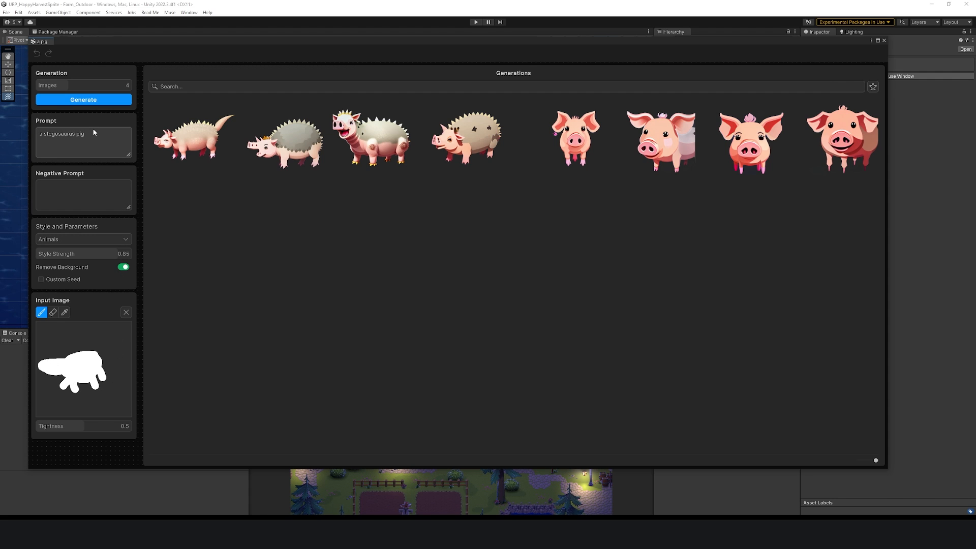
left_click(84, 100)
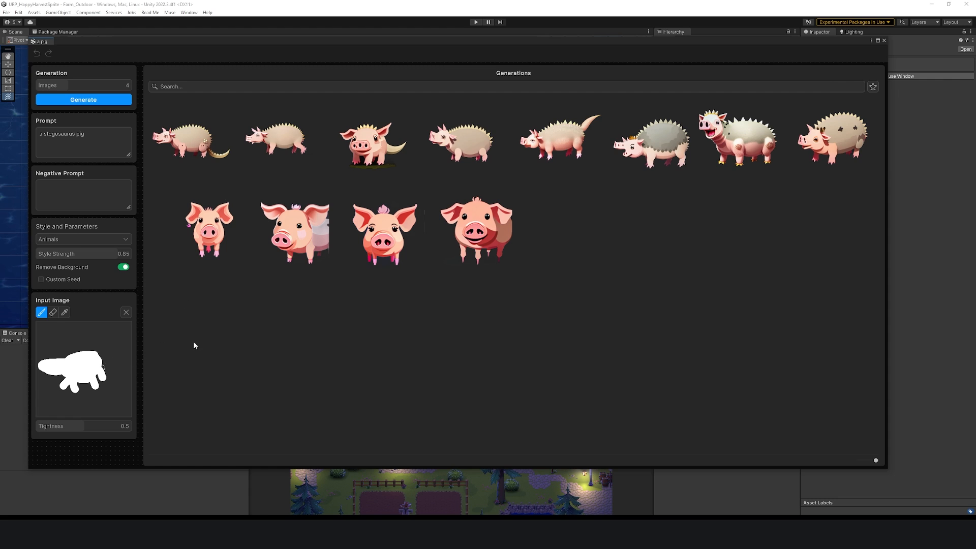
Mask a raised tail on a stegosaurus pig and generate four refinements with the prompt "armored tail".
mouse_move(446, 154)
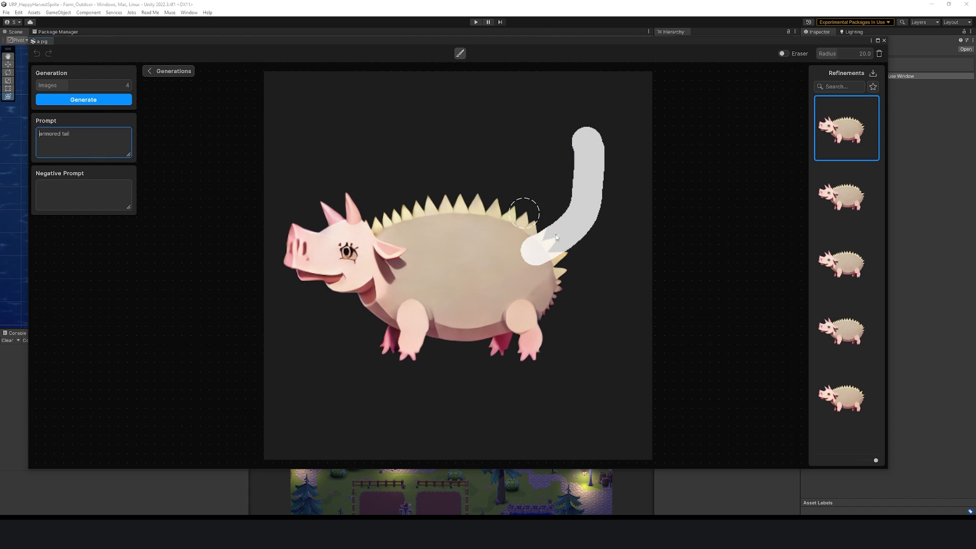
left_click(85, 100)
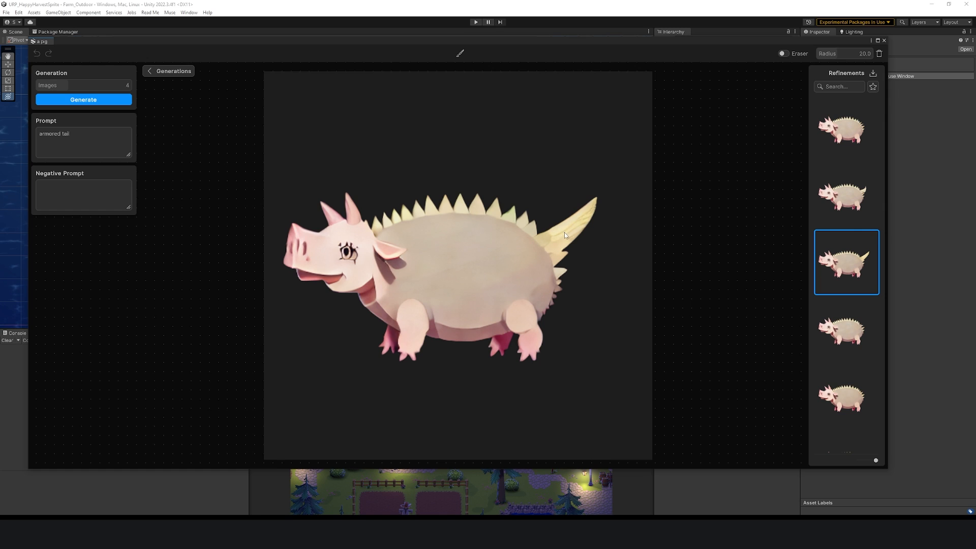
left_click(164, 71)
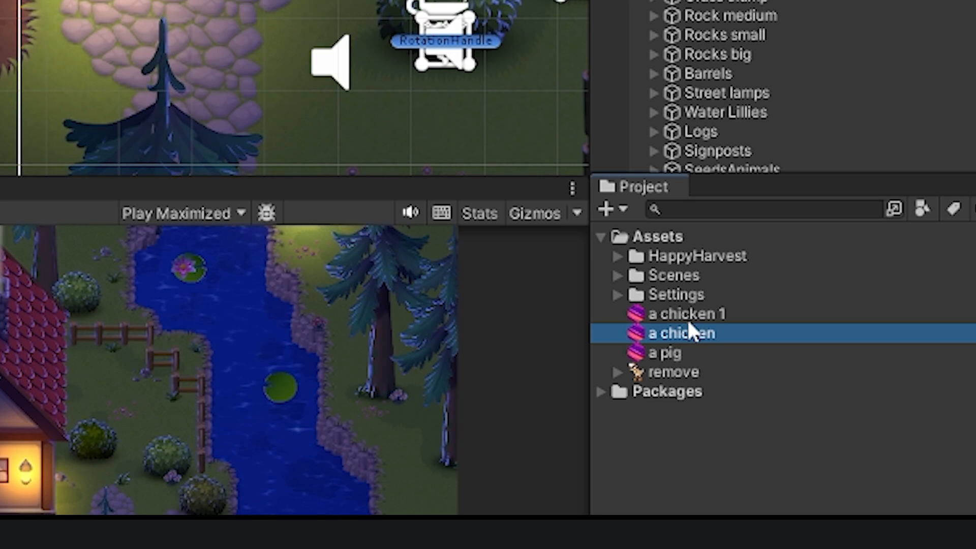
Reopen the saved "a chicken 1" generator from the Assets folder to review its earlier generations, and close it.
key("Up")
key("Down")
key("Down")
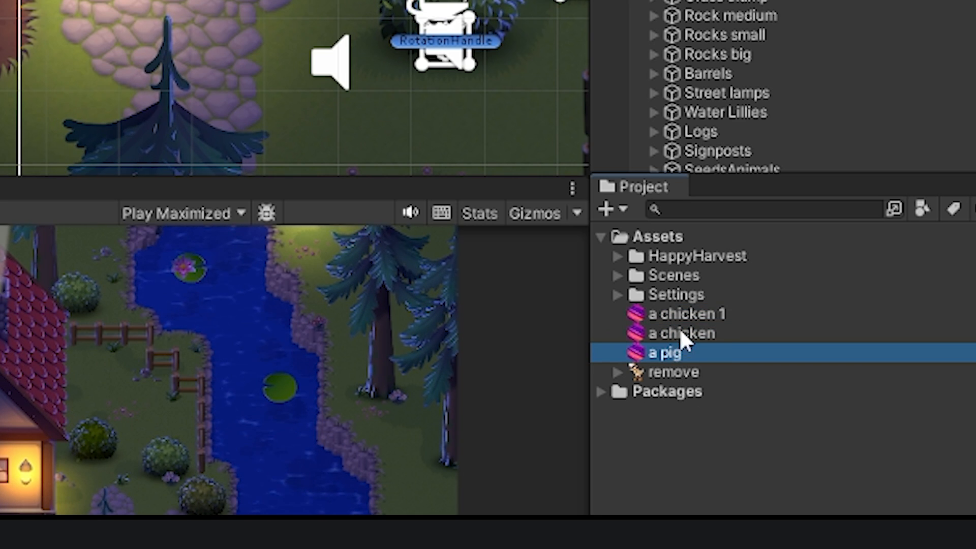
left_click(699, 318)
left_click(697, 340)
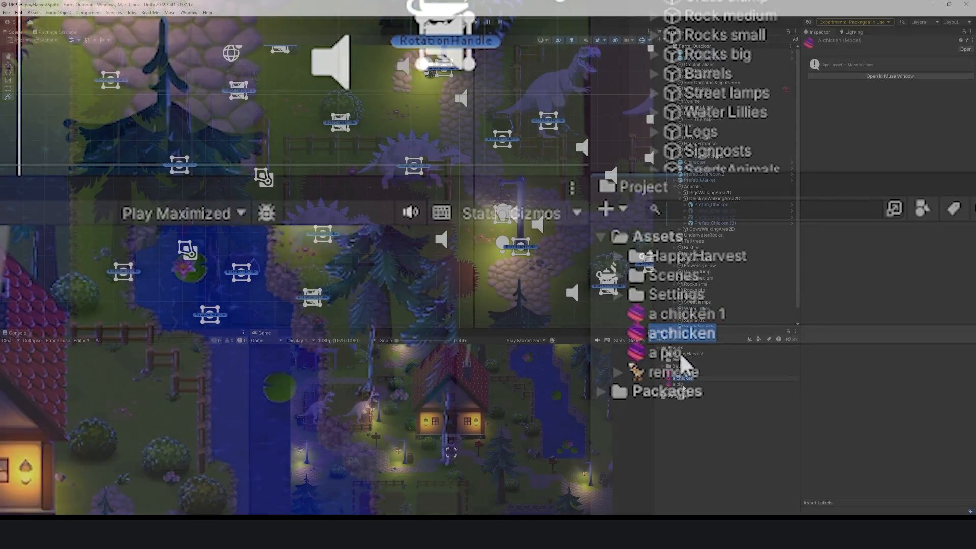
left_click(682, 386)
double_click(678, 386)
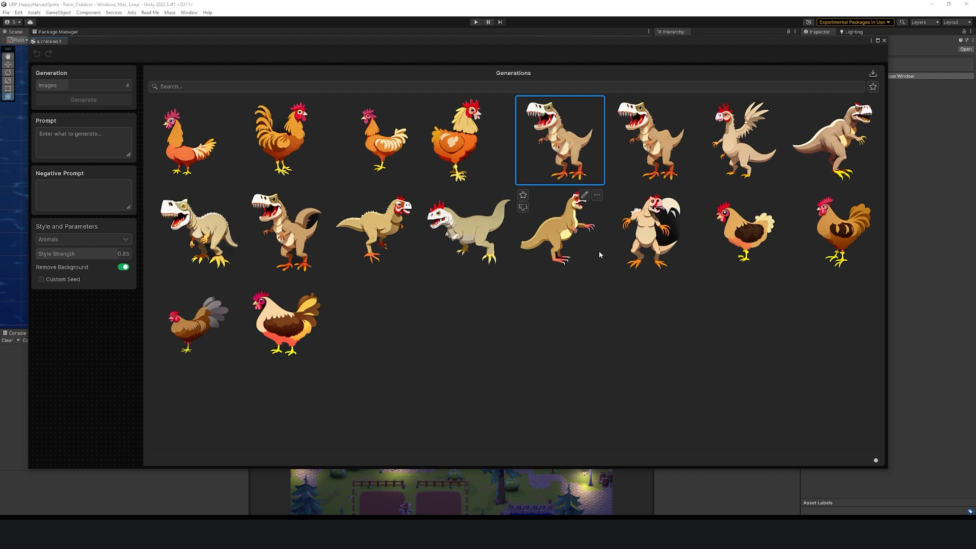
left_click(884, 40)
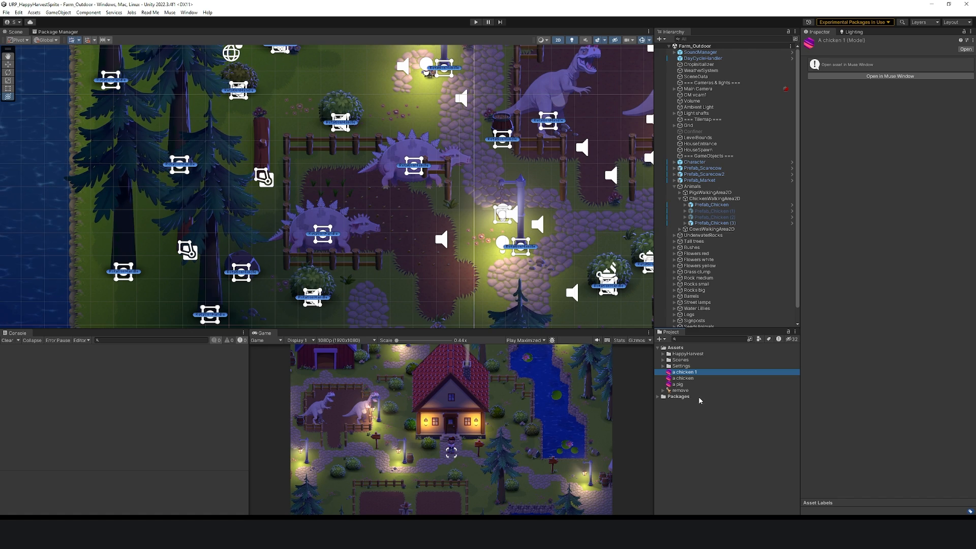
Place the exported t-rex sprite "remove" in the farm scene between the barn and the house, scaled up to 2.865.
left_click(681, 390)
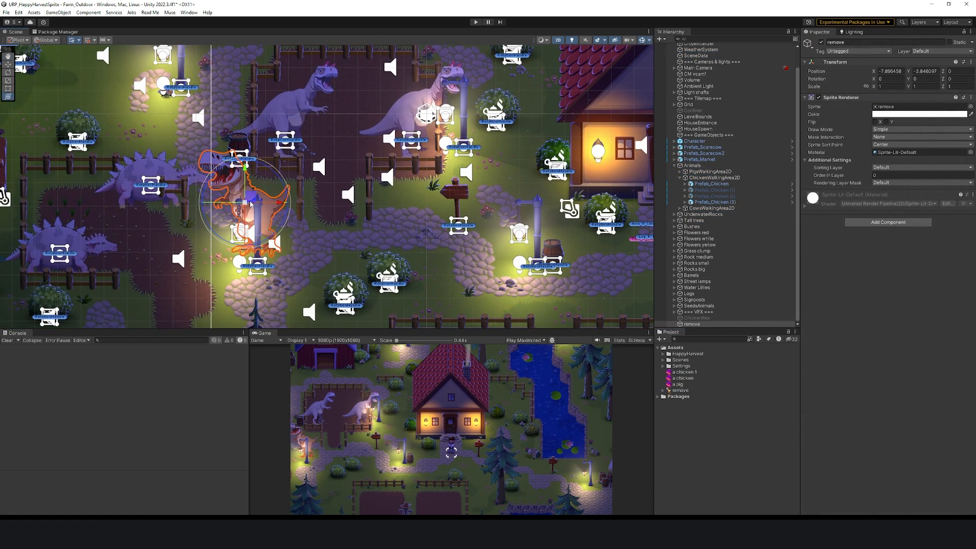
left_click_drag(250, 203, 399, 72)
scroll(300, 202, "down", 3)
middle_click_drag(419, 62, 395, 190)
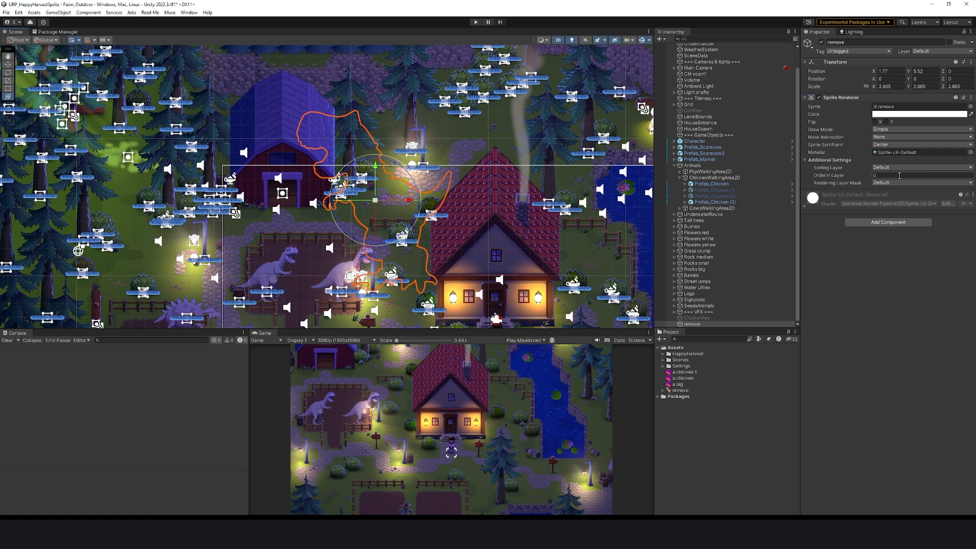
Set the giant t-rex's sorting layer to ObjectsFront and move it up behind the farmyard to about X 1.66, Y 10.55.
left_click(921, 167)
left_click(895, 203)
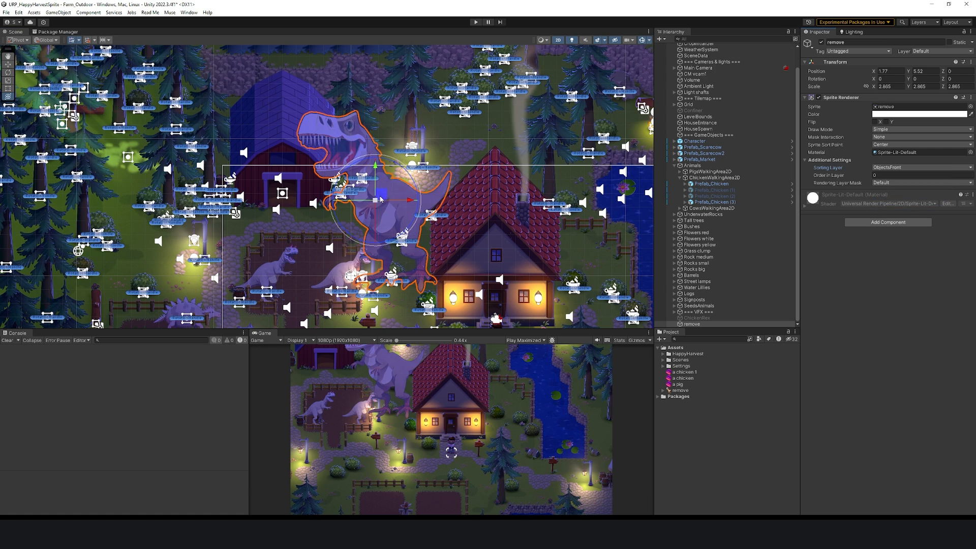
left_click_drag(380, 199, 380, 131)
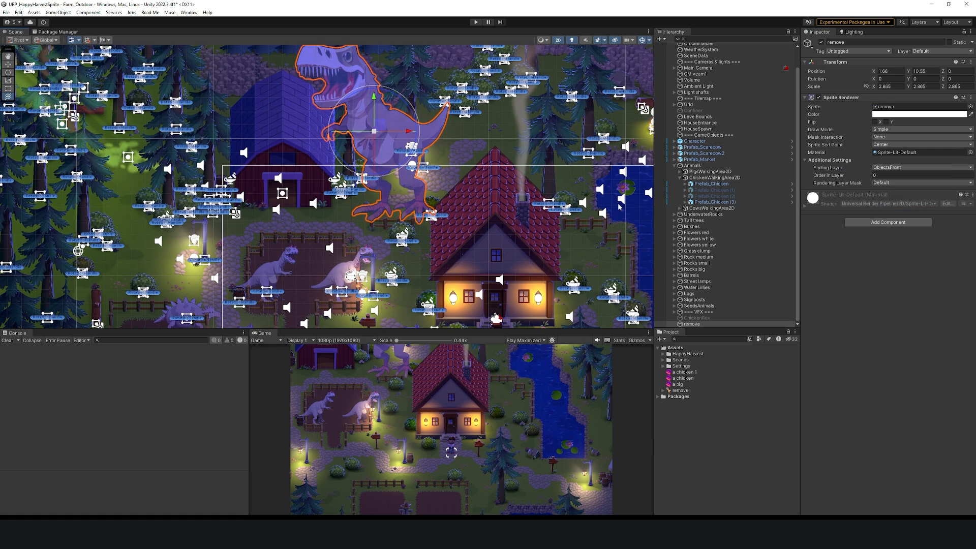
left_click(350, 63)
middle_click_drag(350, 64, 349, 135)
scroll(416, 135, "up", 2)
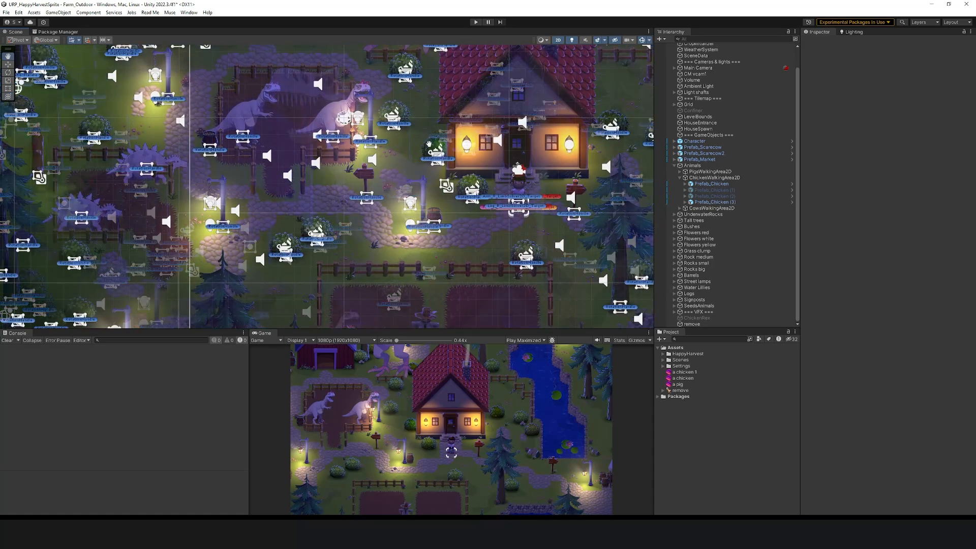
scroll(430, 174, "up", 2)
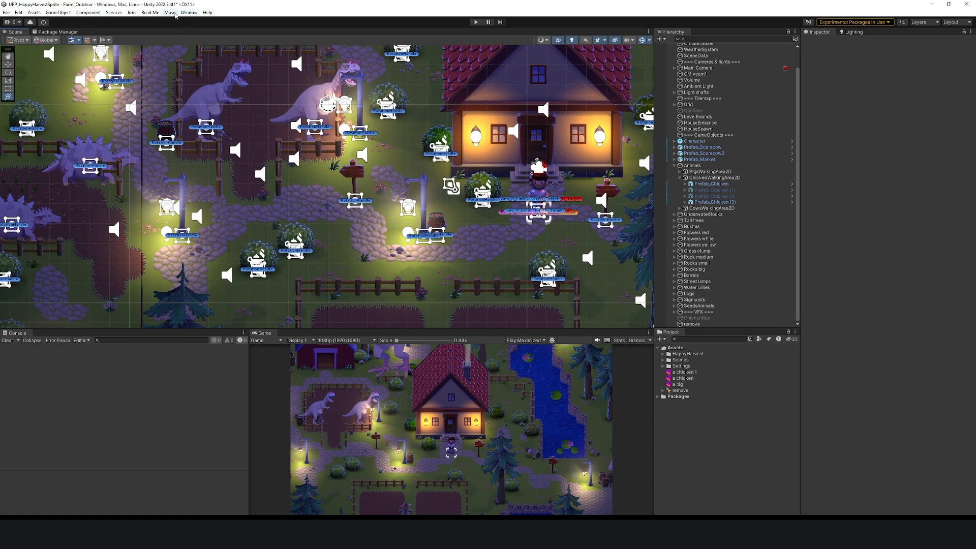
Start a new sprite generator with the Vegetation style and generate sprites from the prompt "a flowery bush".
left_click(171, 12)
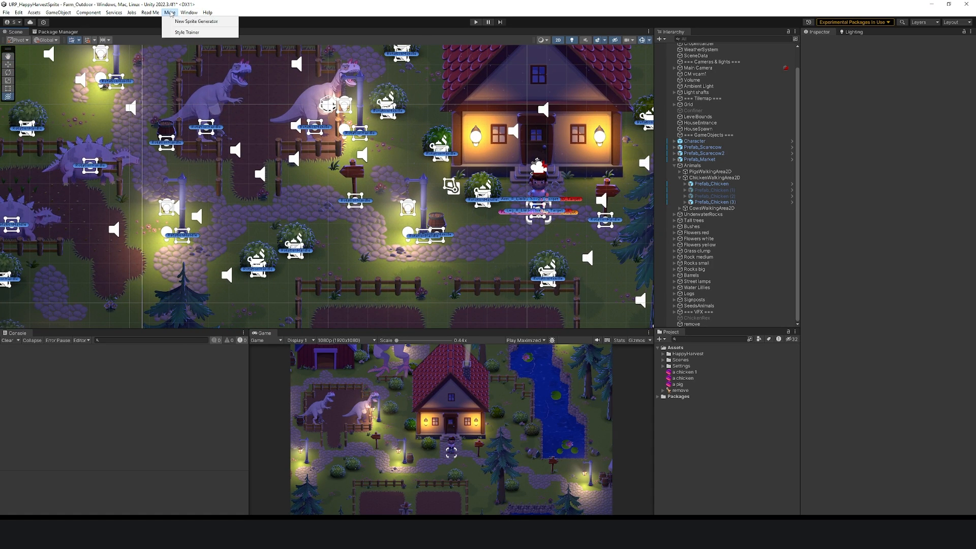
left_click(198, 22)
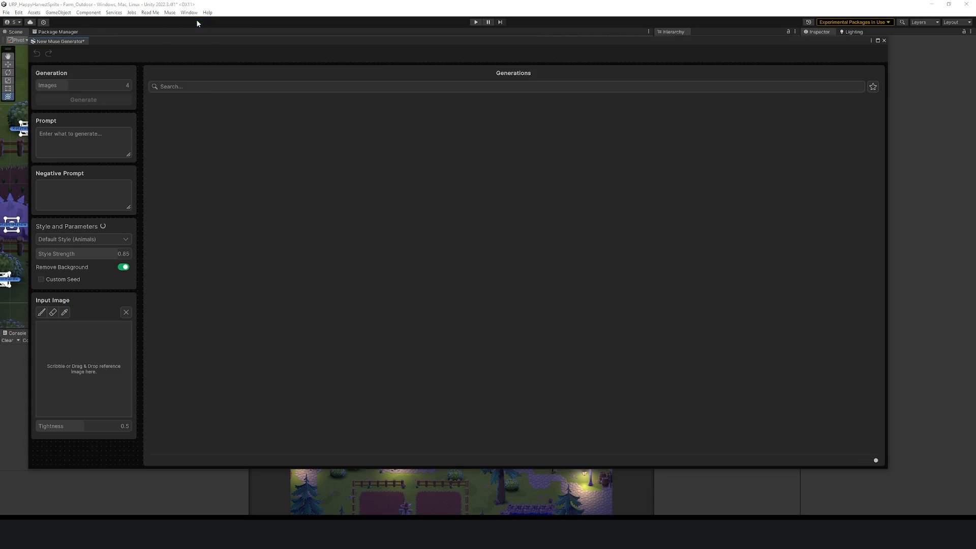
left_click(74, 239)
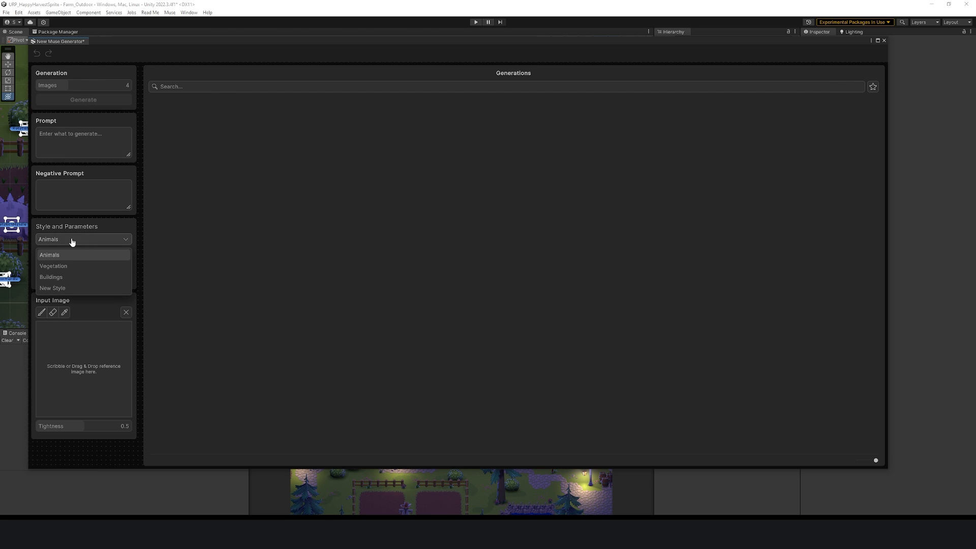
left_click(62, 266)
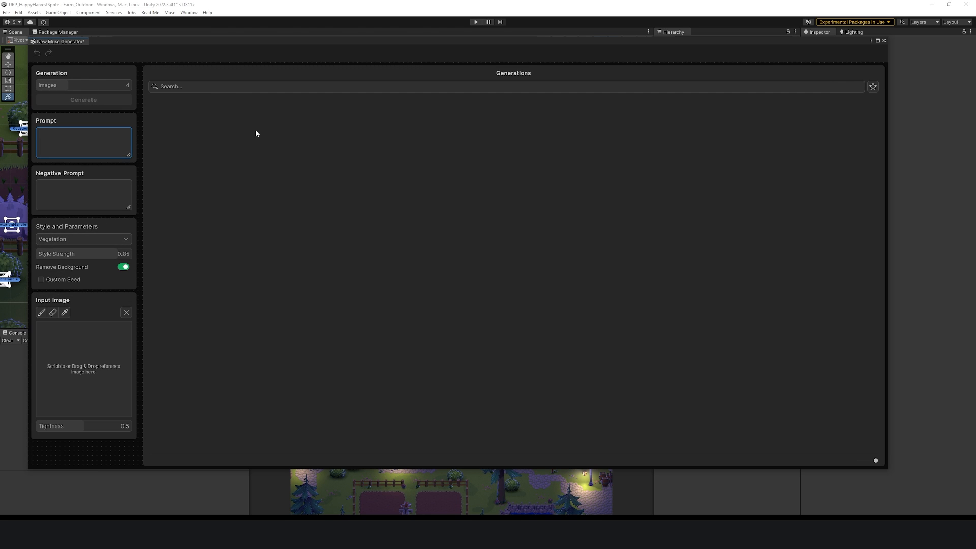
type("a flowery bush")
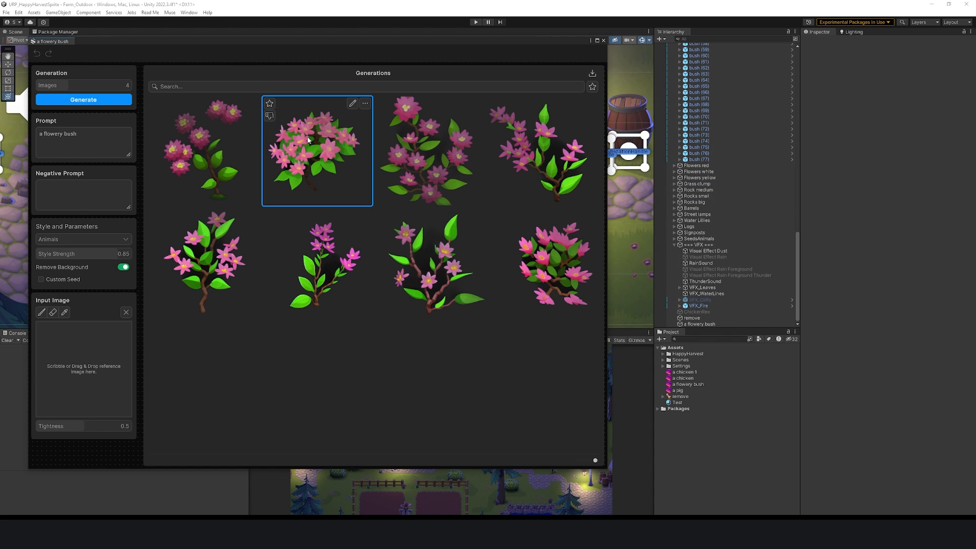
Export the second, pink flowery bush sprite into the Assets folder and place it beside the round bushes above the fence.
left_click_drag(307, 150, 689, 403)
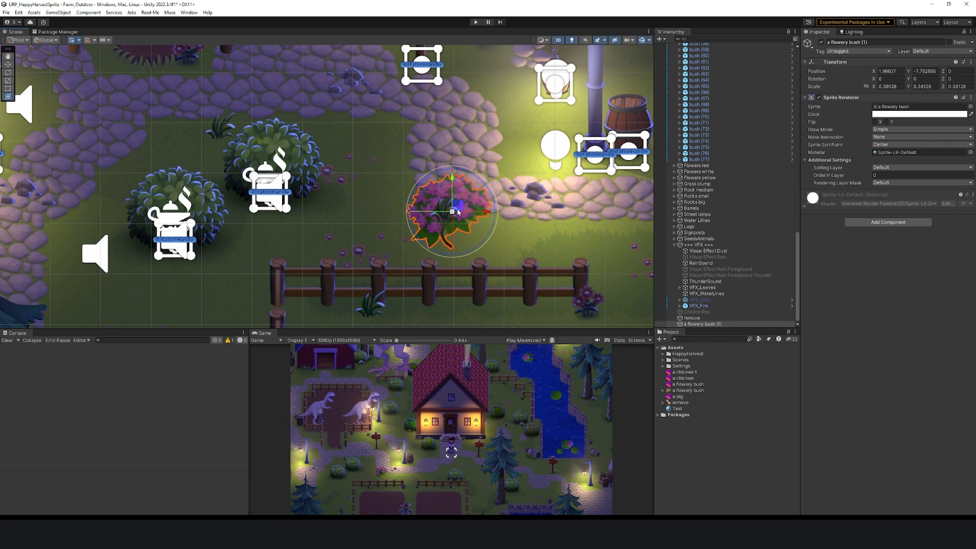
left_click_drag(453, 214, 346, 216)
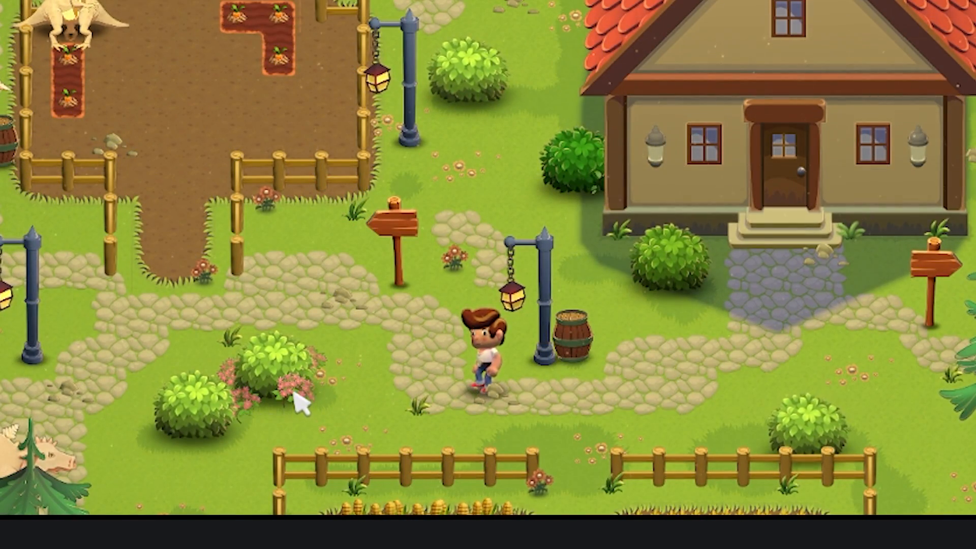
Walk the farmer left along the path in play mode to view the flowery bush in the running game.
key("a")
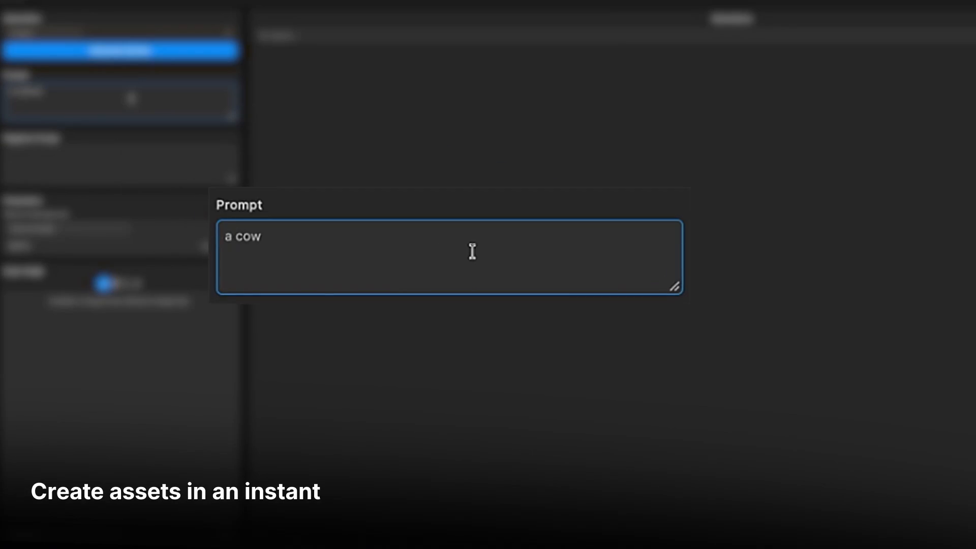
Enter the sprite prompt "a cowboy hat" and, in the steampunk weapons project, the prompt "pistol".
type("boy hat")
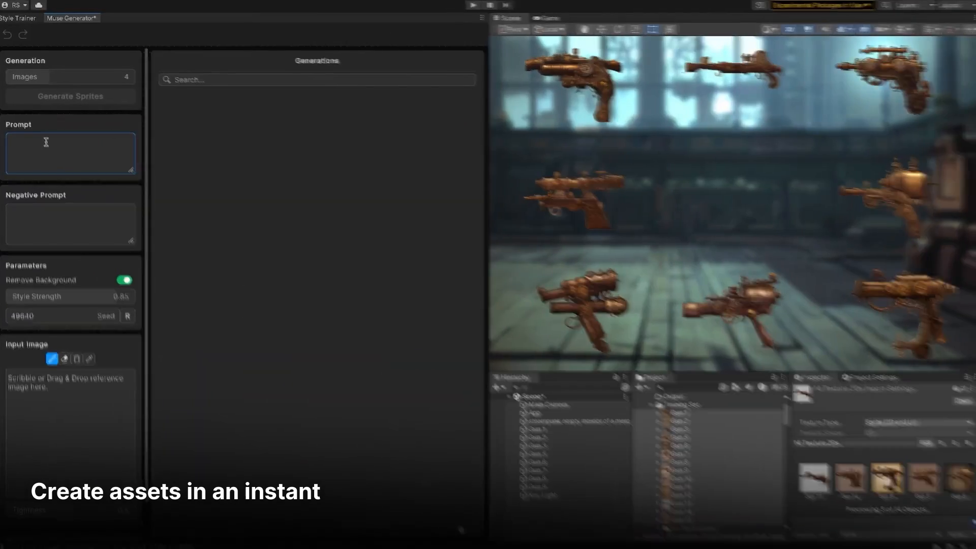
type("pistol")
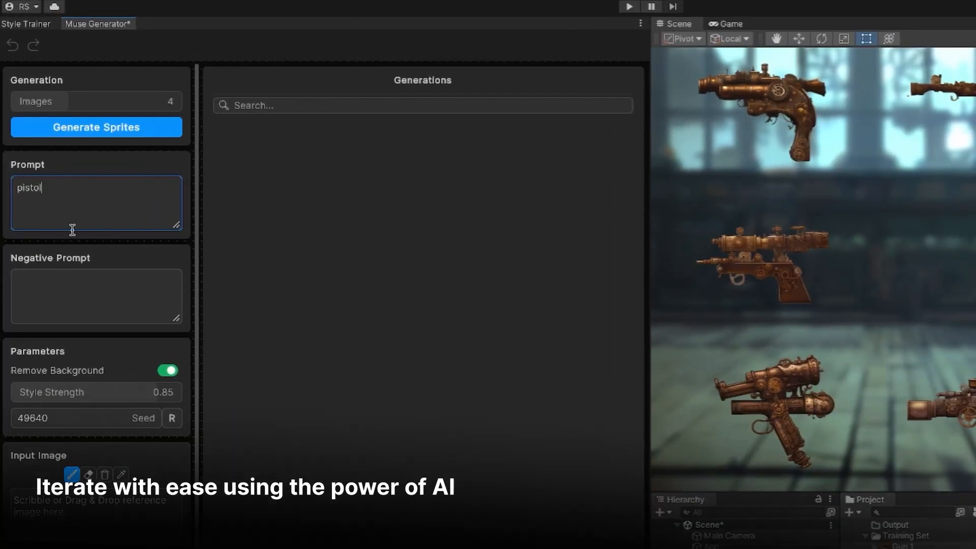
mouse_move(44, 327)
left_mouse_down()
mouse_move(159, 330)
mouse_move(83, 359)
left_mouse_up()
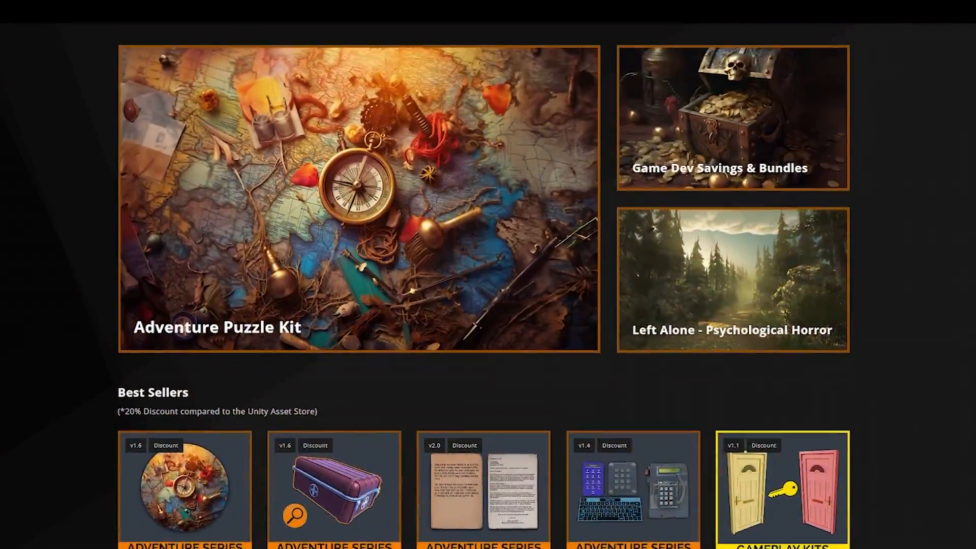
scroll(488, 284, "down", 6)
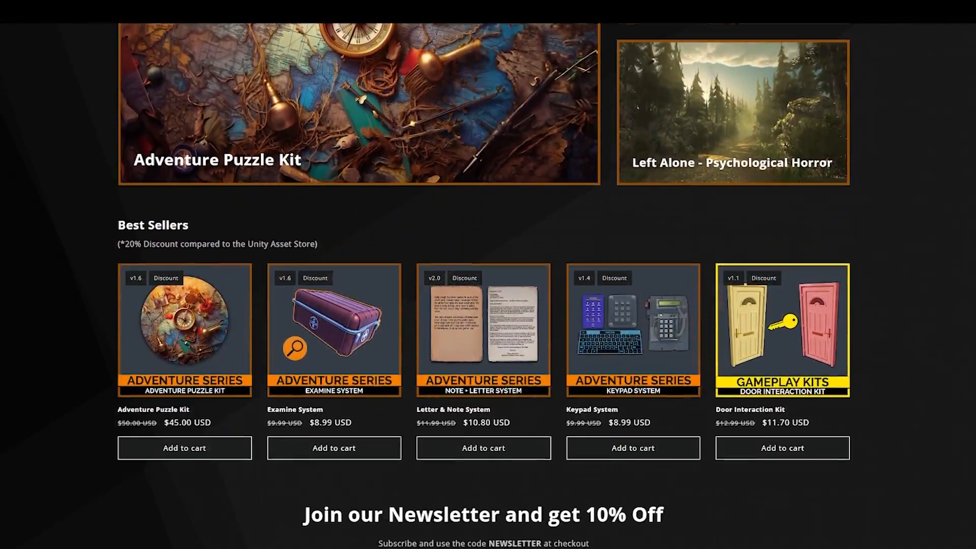
scroll(489, 284, "down", 3)
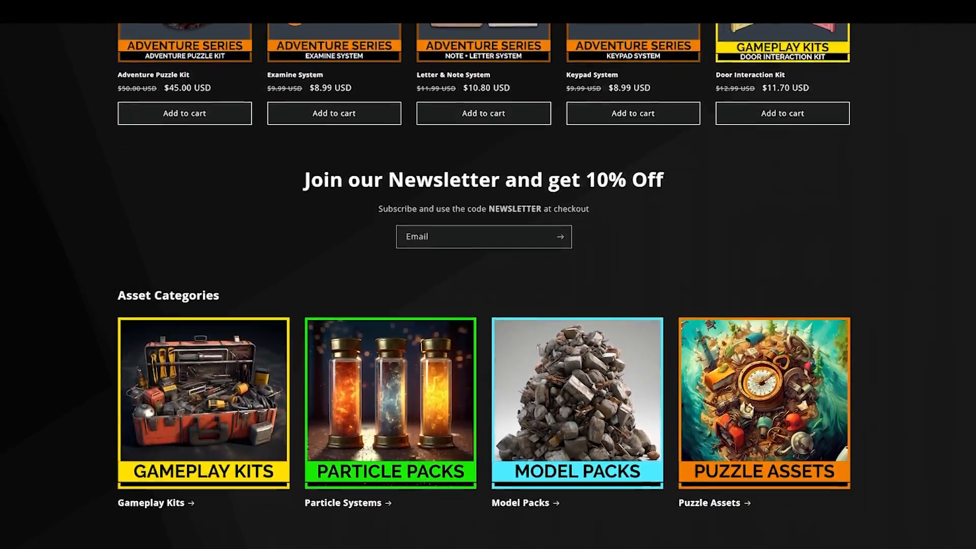